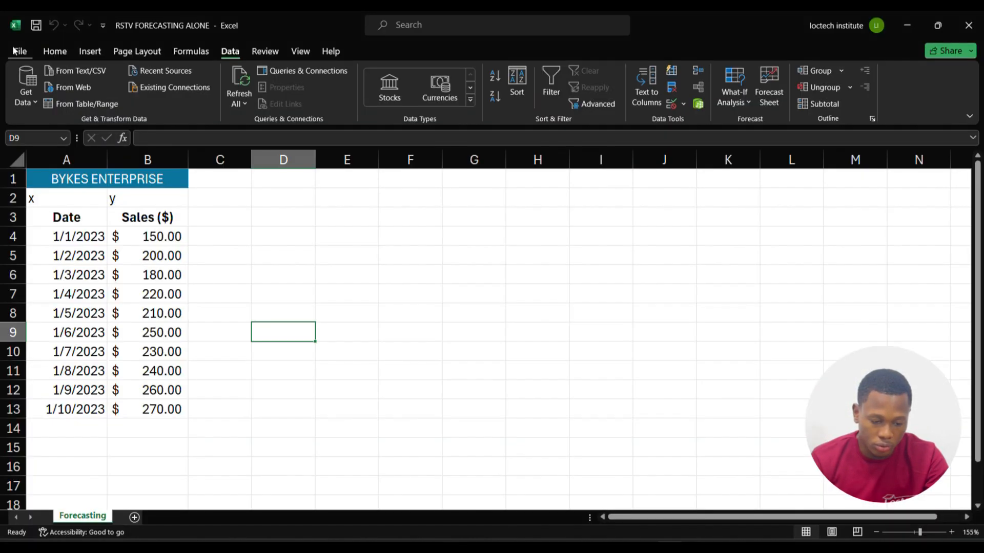
- Review the ribbon customization settings in the program options, then close them without making changes
click(16, 50)
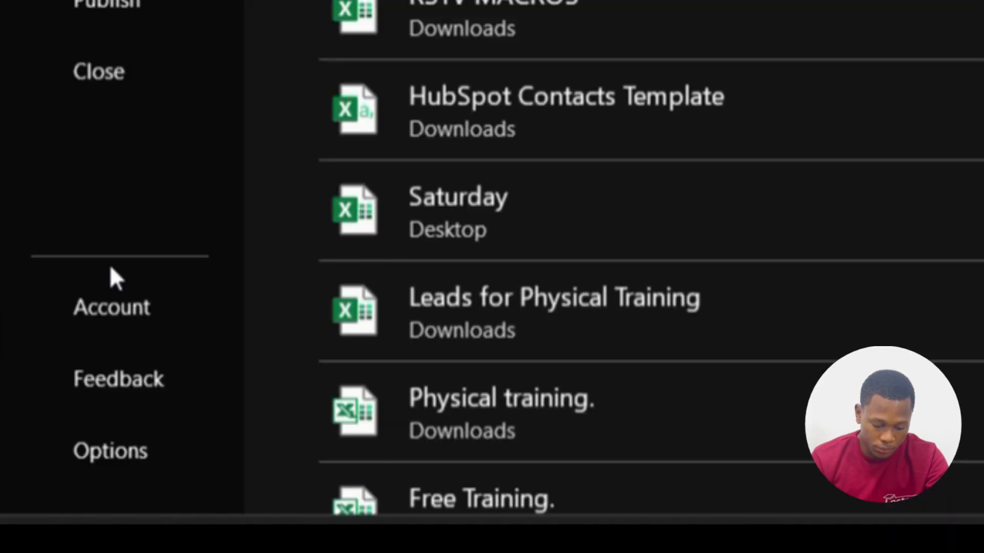
click(114, 428)
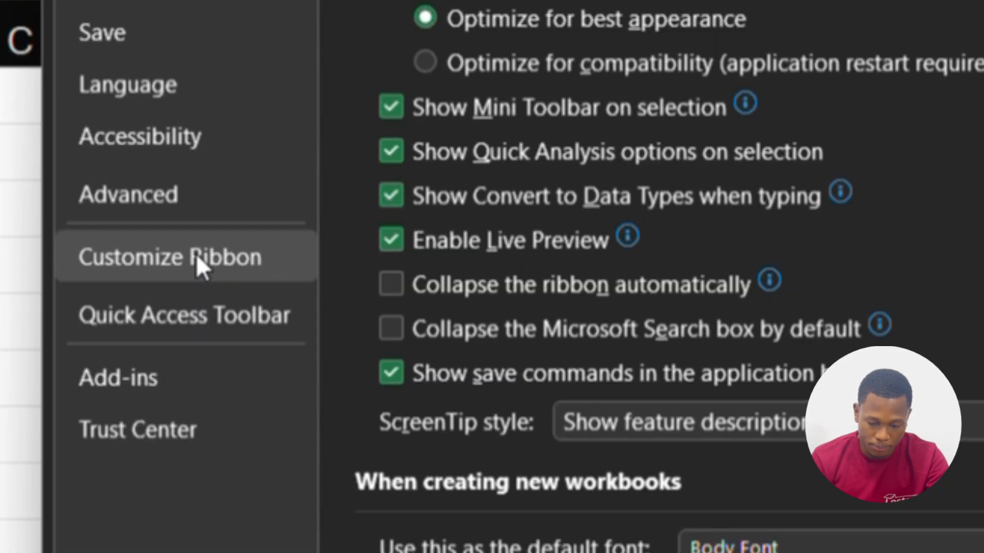
click(200, 266)
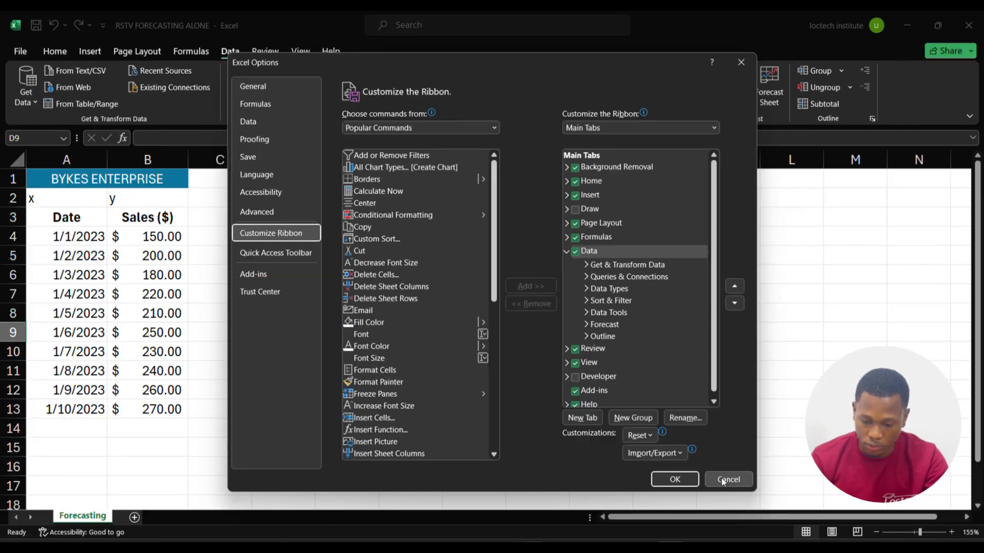
click(705, 527)
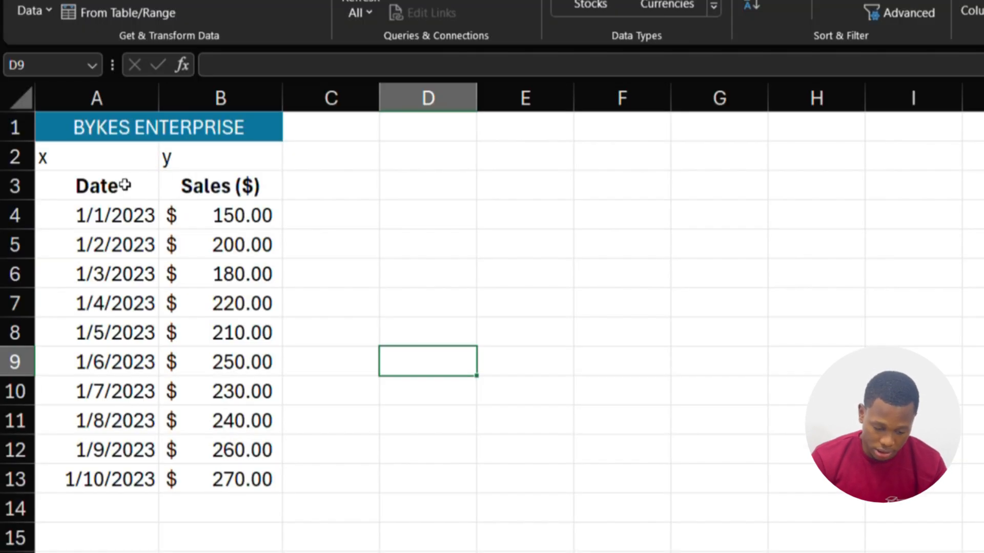
- Start a forecast sheet from the Date and Sales data in A3:B13
drag(128, 184, 211, 396)
key(shift+Down)
key(shift+Down)
key(shift+Down)
key(shift+Down)
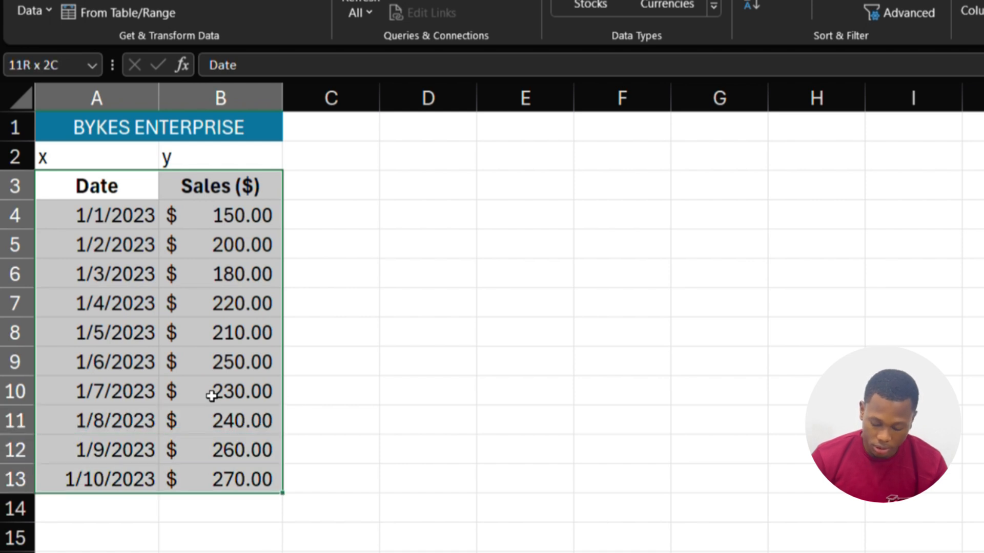
key(shift+Up)
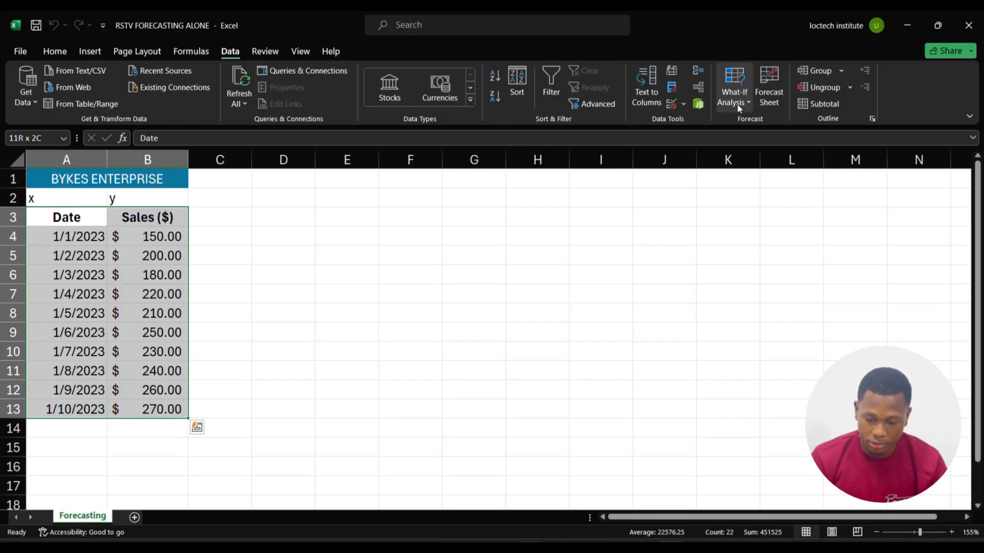
click(767, 87)
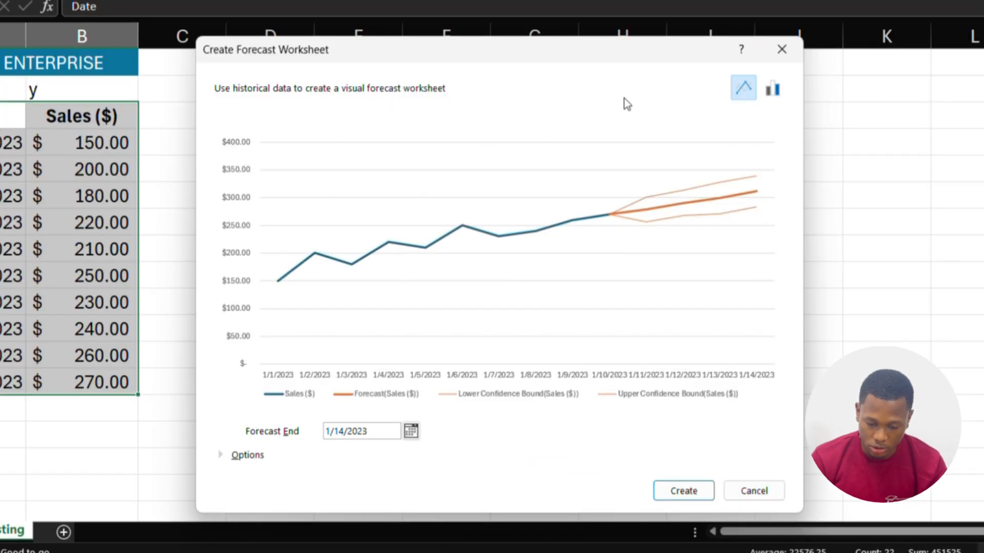
drag(582, 54, 582, 0)
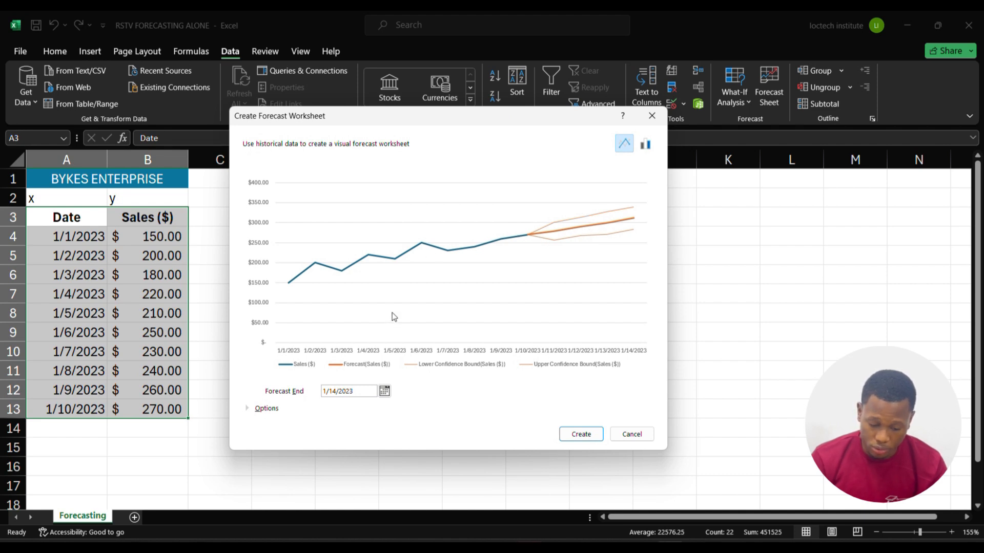
- Set the forecast end to 1/15/2023 and manually set the seasonality to 3
click(250, 408)
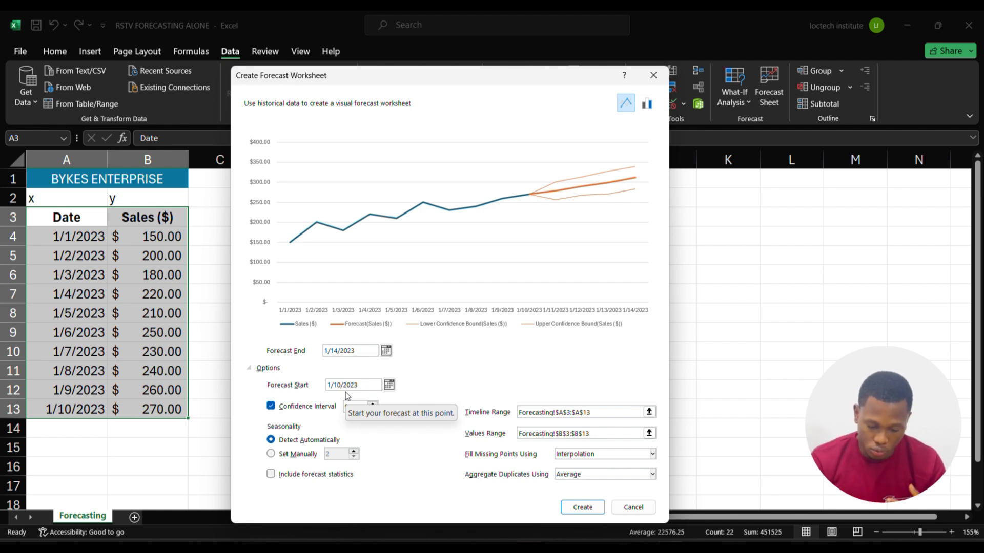
click(338, 352)
key(BackSpace)
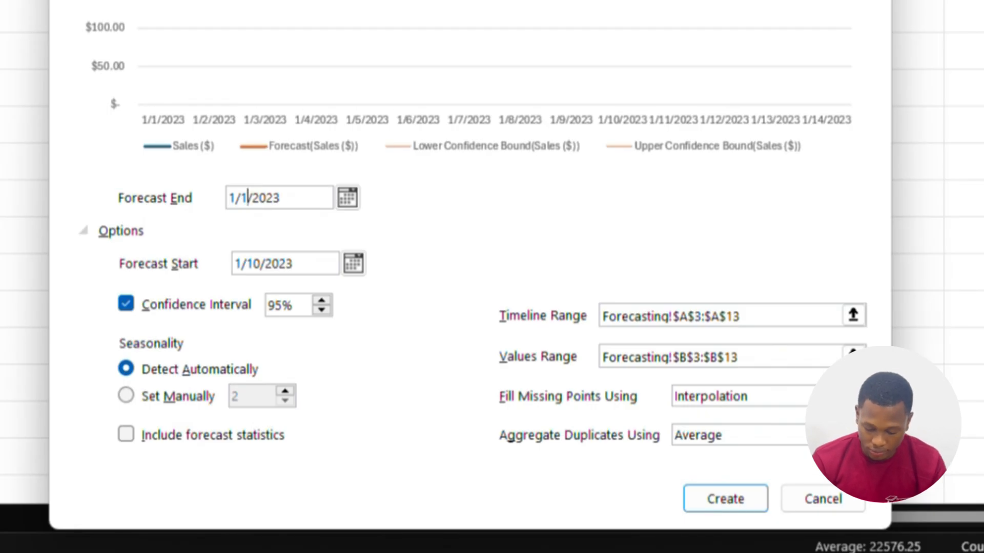
text(5)
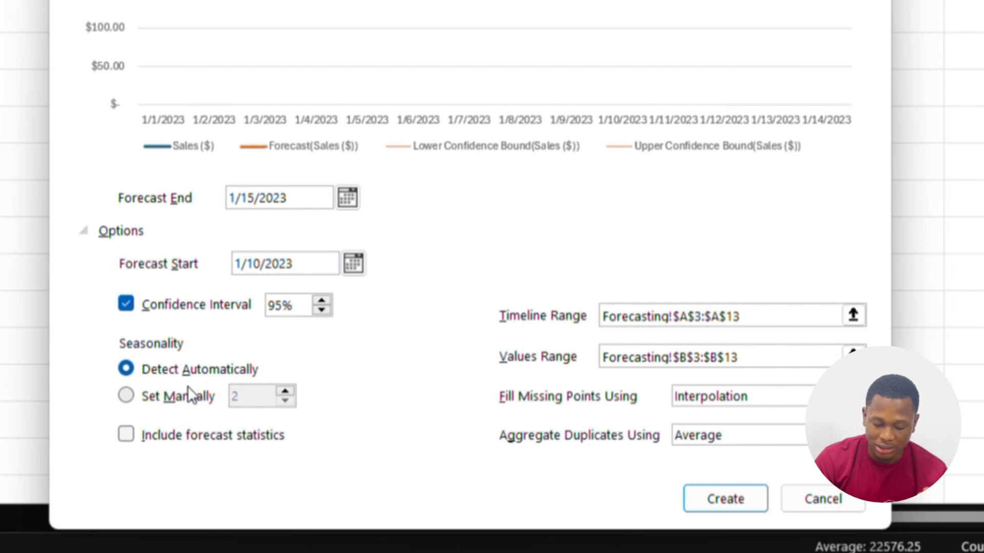
click(128, 395)
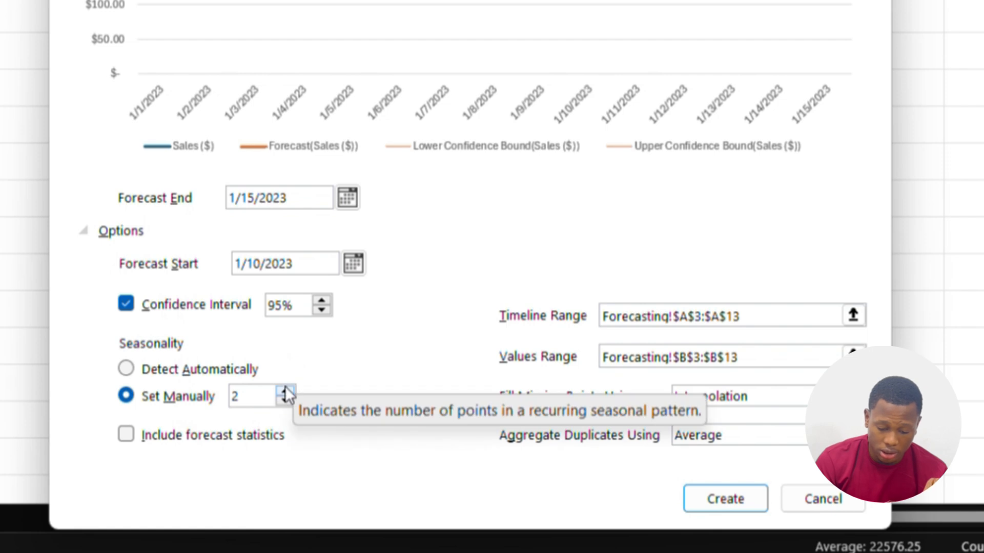
click(285, 392)
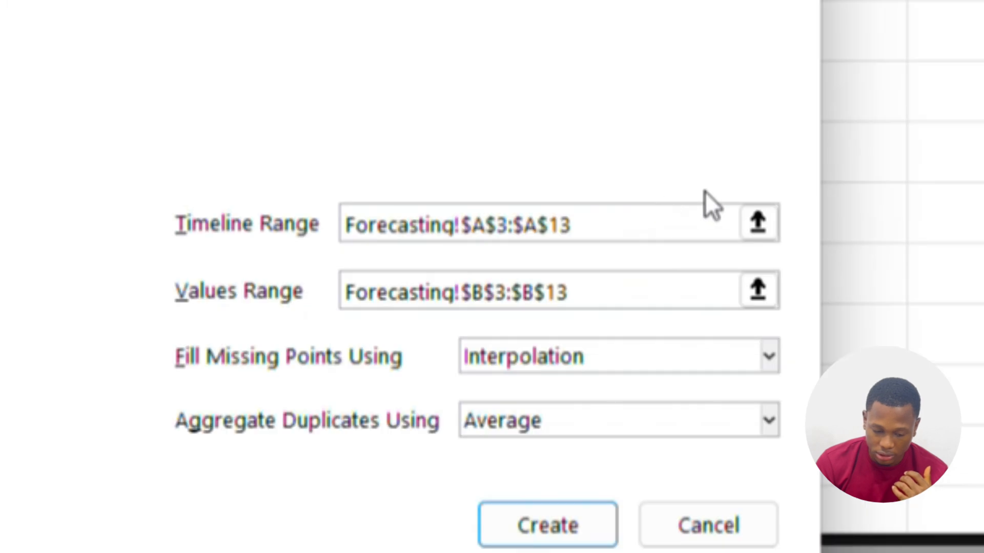
- Create the forecast worksheet with A3:A13 as timeline range and B3:B13 as values range
click(765, 217)
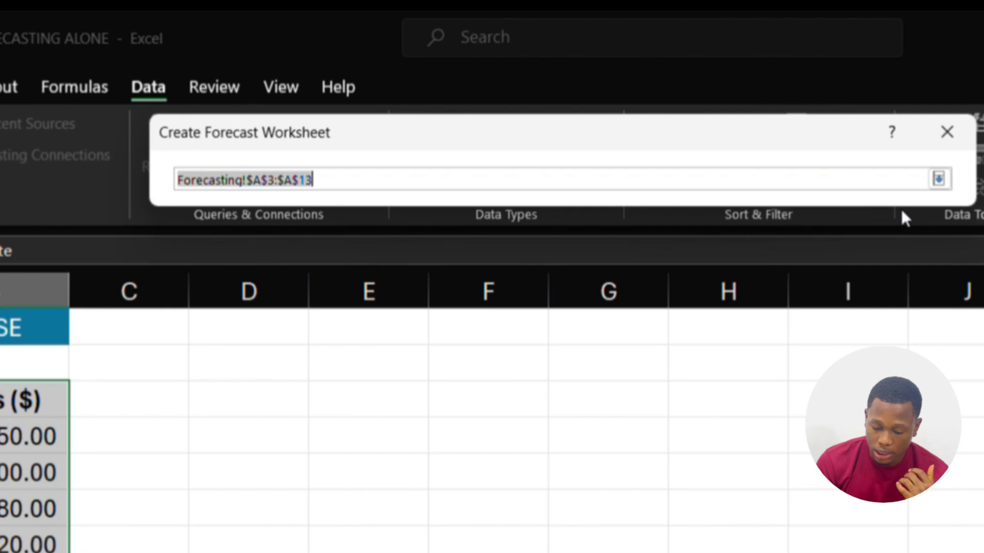
click(939, 179)
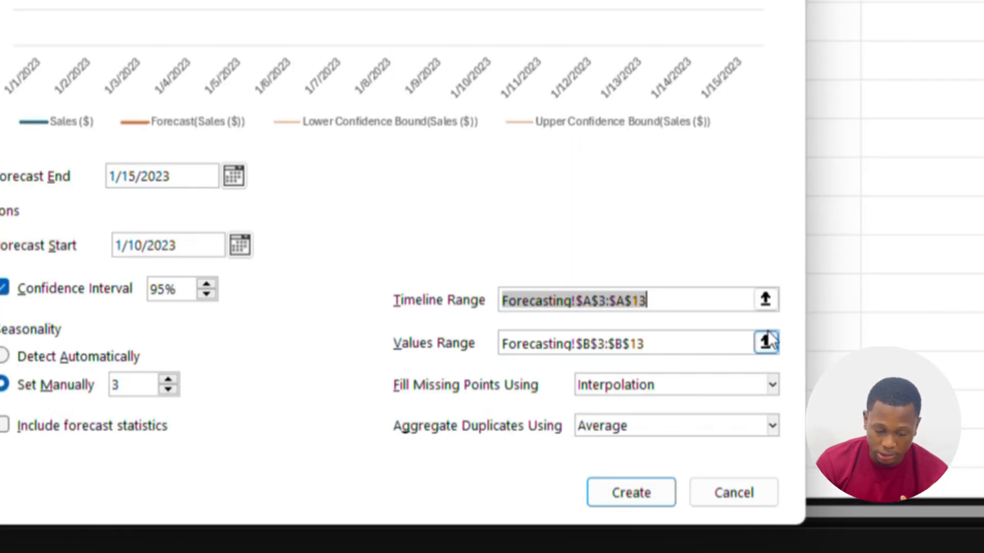
click(778, 443)
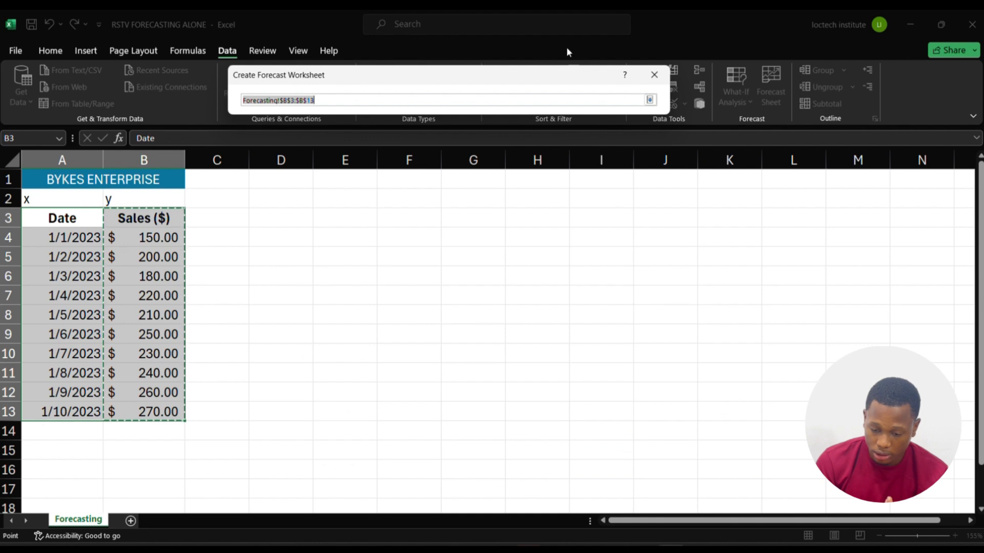
click(650, 99)
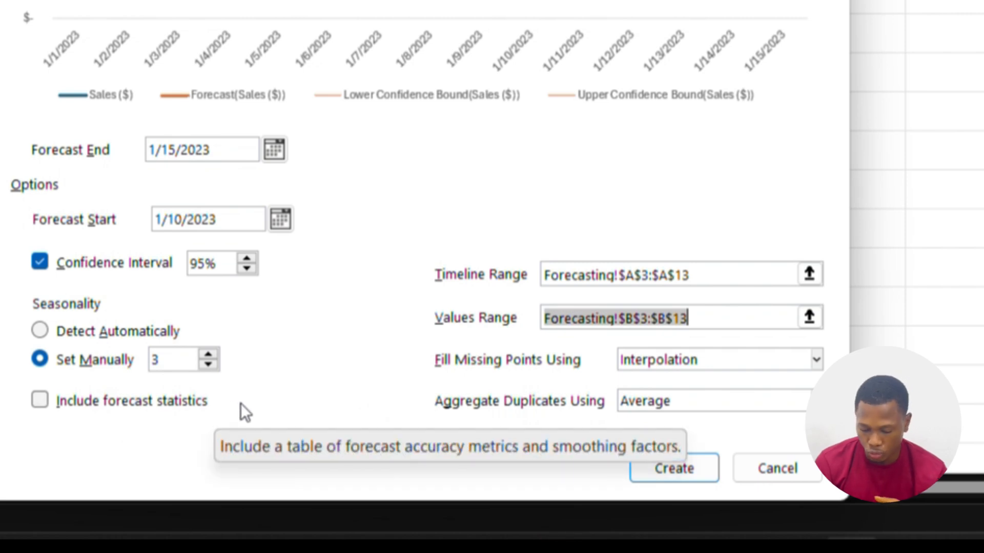
click(663, 463)
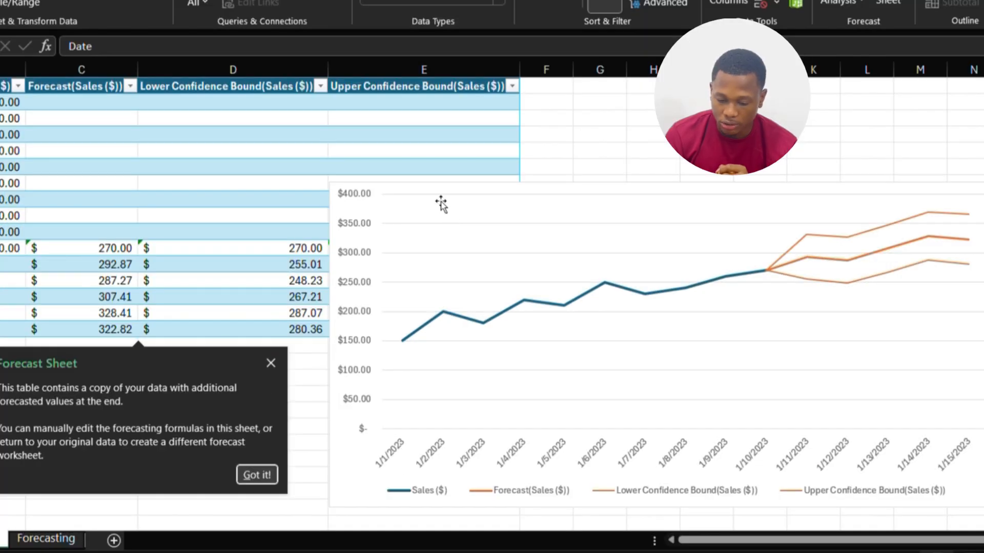
- Move the forecast chart below the forecast table so that it no longer covers the table's values
click(521, 186)
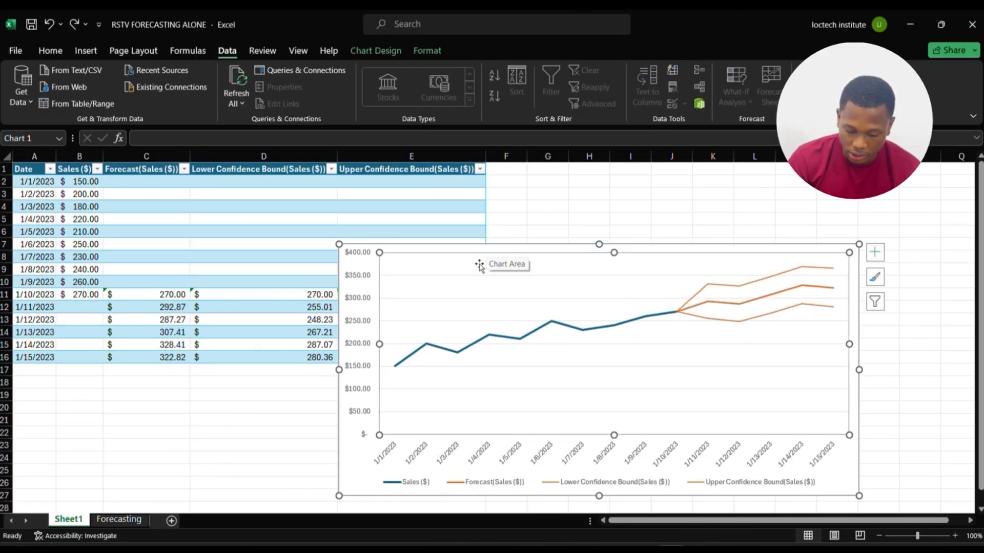
mouse_move(349, 471)
mouse_down()
mouse_move(286, 521)
mouse_move(286, 464)
mouse_move(275, 491)
mouse_move(282, 515)
mouse_move(289, 470)
mouse_move(241, 463)
mouse_up()
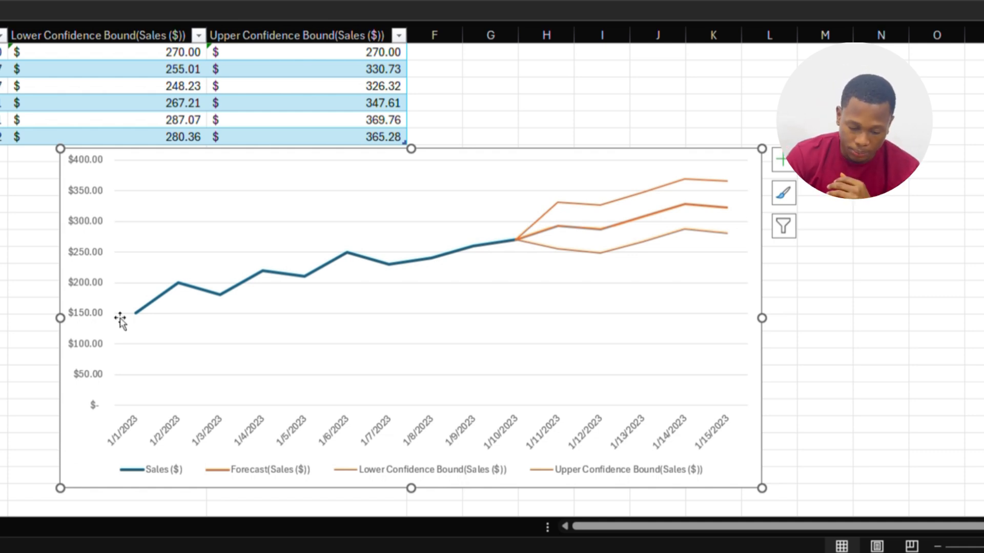
drag(84, 429, 133, 458)
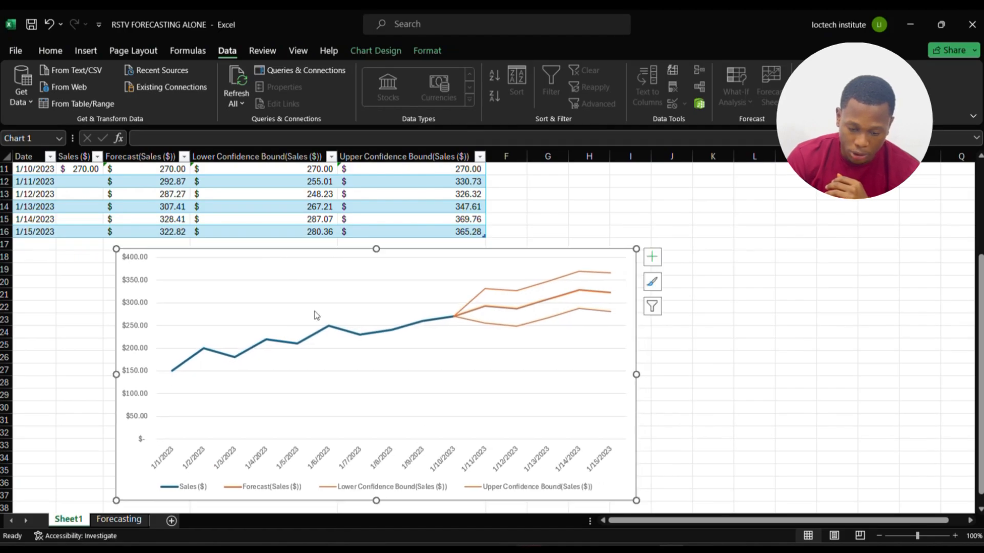
scroll(397, 207, up, 3)
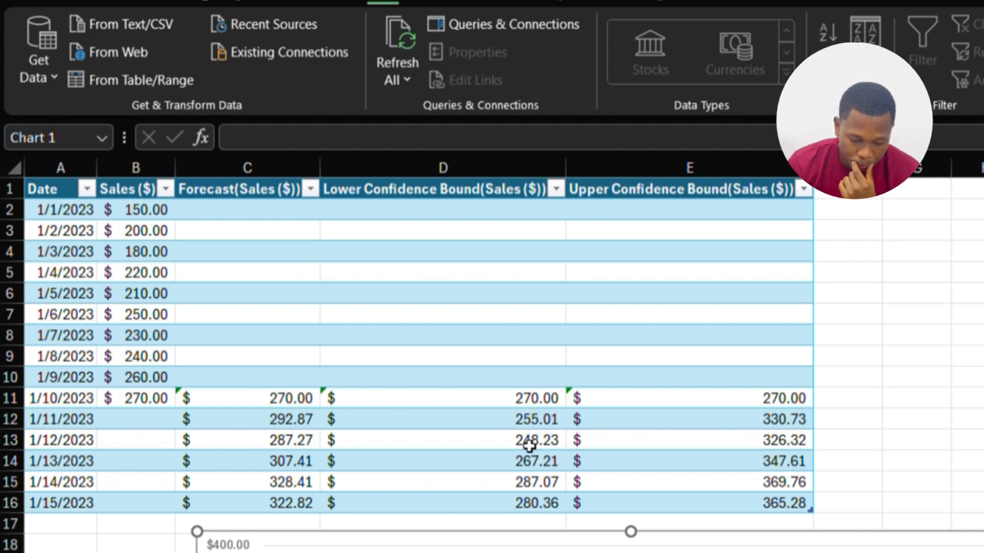
scroll(529, 446, down, 20)
scroll(529, 447, up, 20)
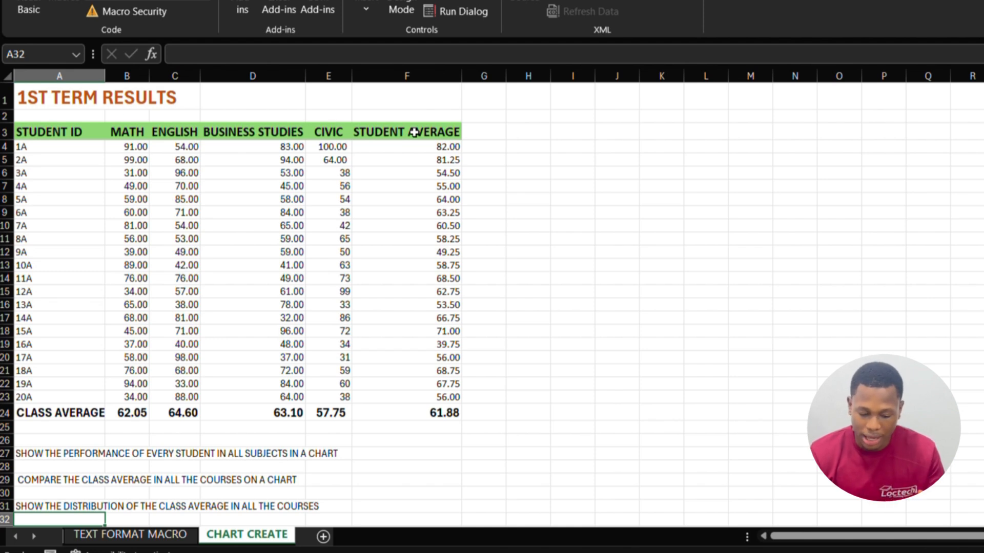
- Select the STUDENT AVERAGE column from its header down to student 20A, F3:F23, on the CHART CREATE sheet
drag(414, 132, 428, 318)
key(shift+Down)
key(shift+Down)
key(shift+Down)
key(shift+Down)
key(shift+Down)
key(shift+Down)
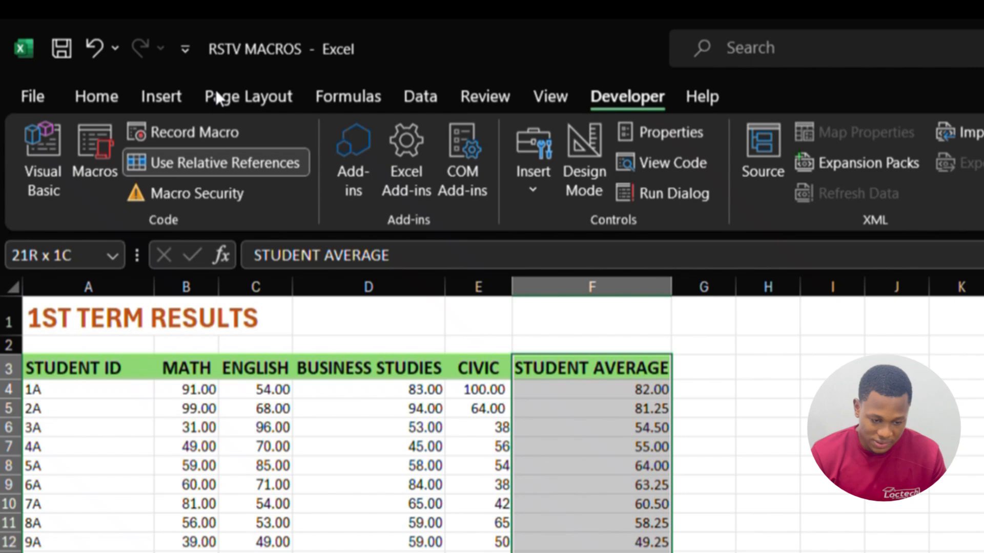
- Insert a clustered column chart of the student averages and place it beside the results table
click(107, 62)
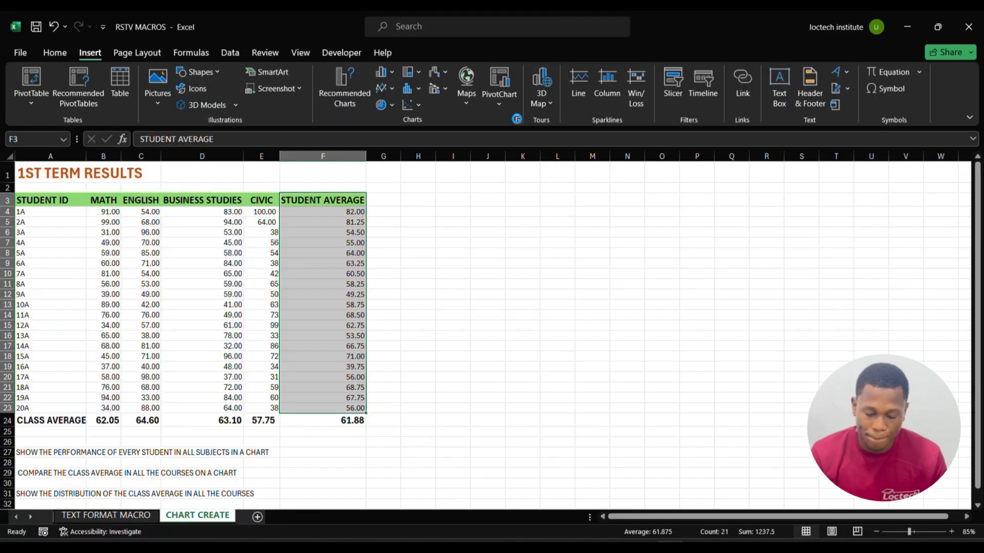
click(813, 195)
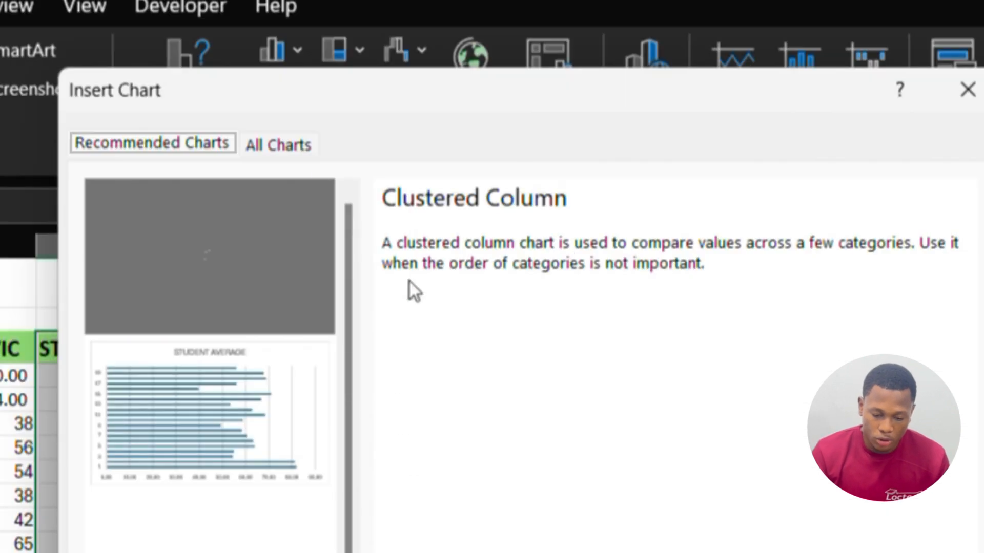
click(296, 149)
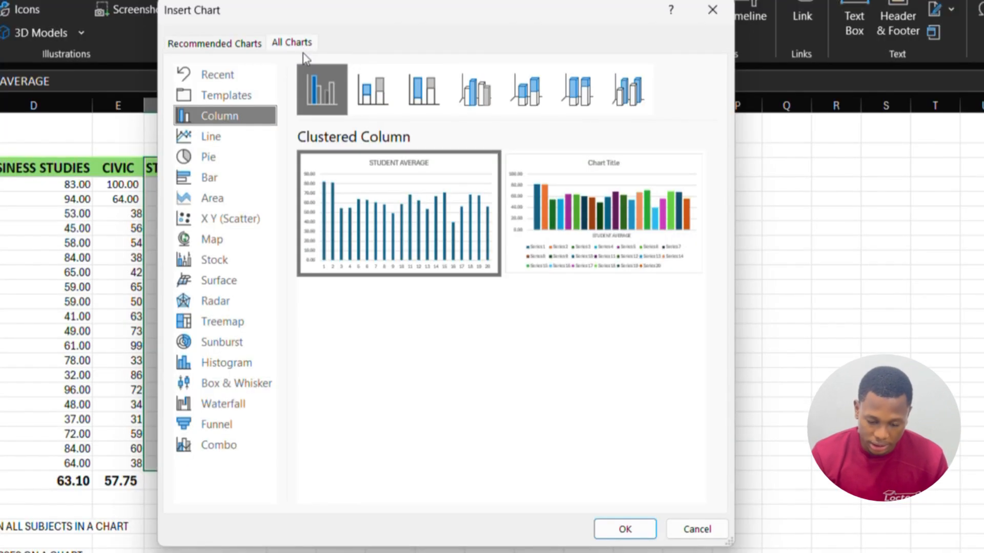
mouse_move(361, 181)
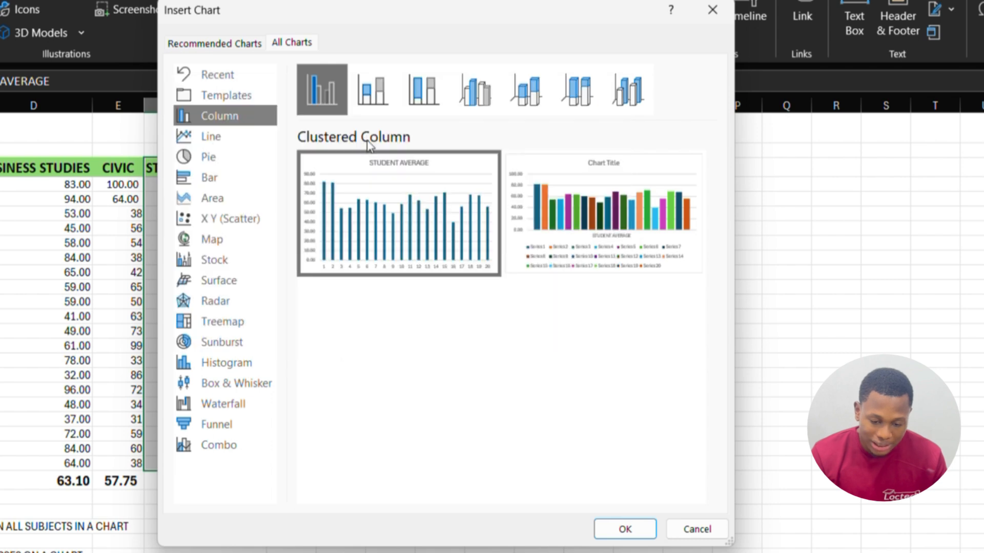
drag(340, 11, 481, 10)
mouse_move(518, 206)
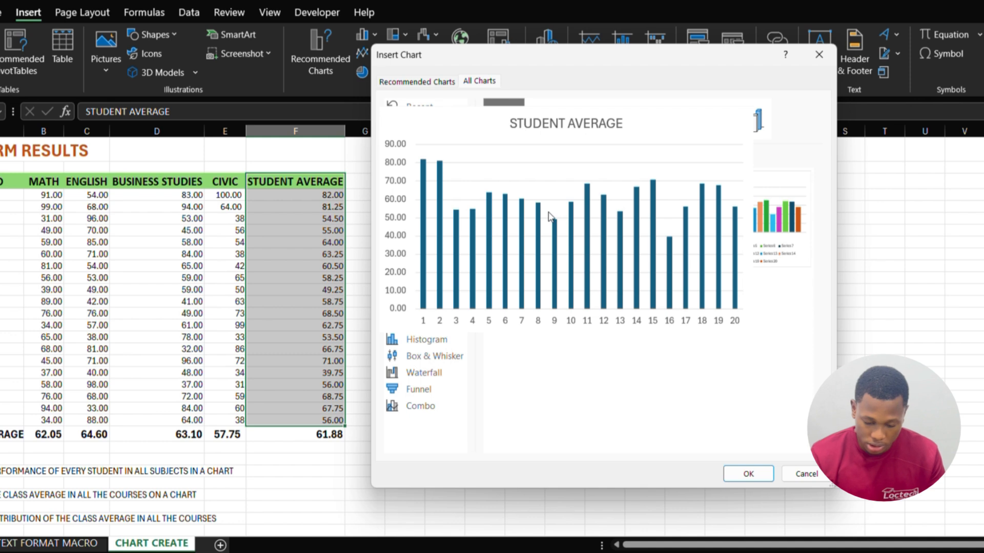
double_click(551, 216)
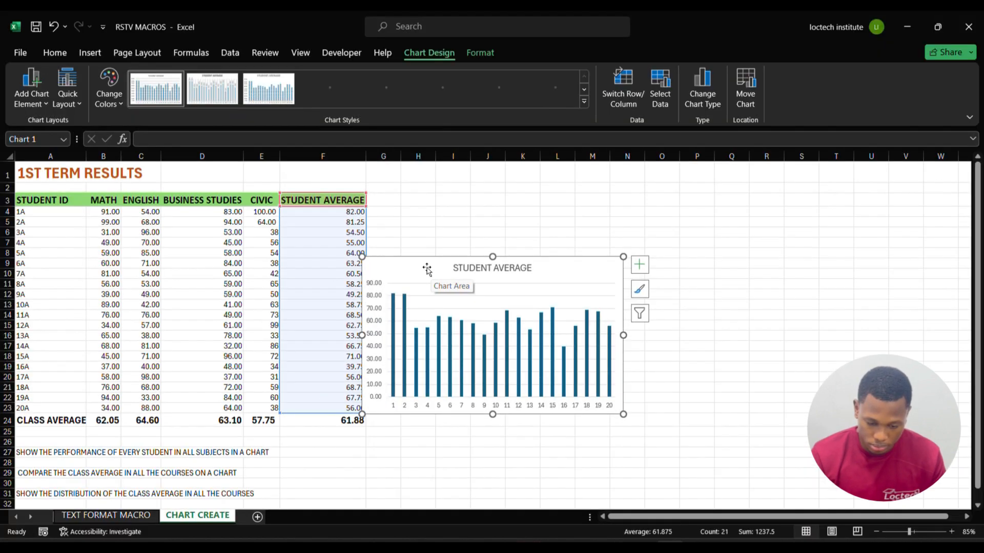
drag(416, 260, 453, 220)
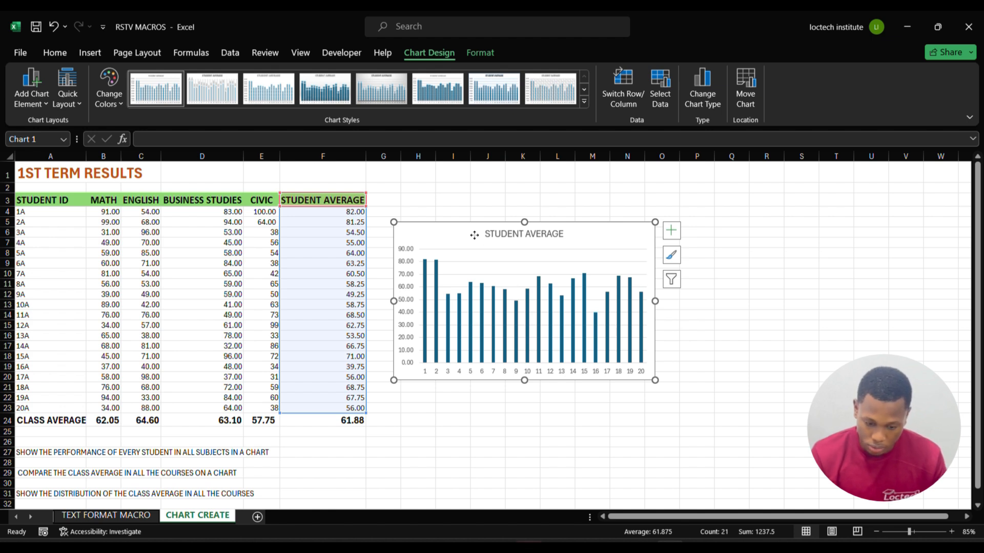
- Delete the STUDENT AVERAGE column chart from the sheet
right_click(475, 236)
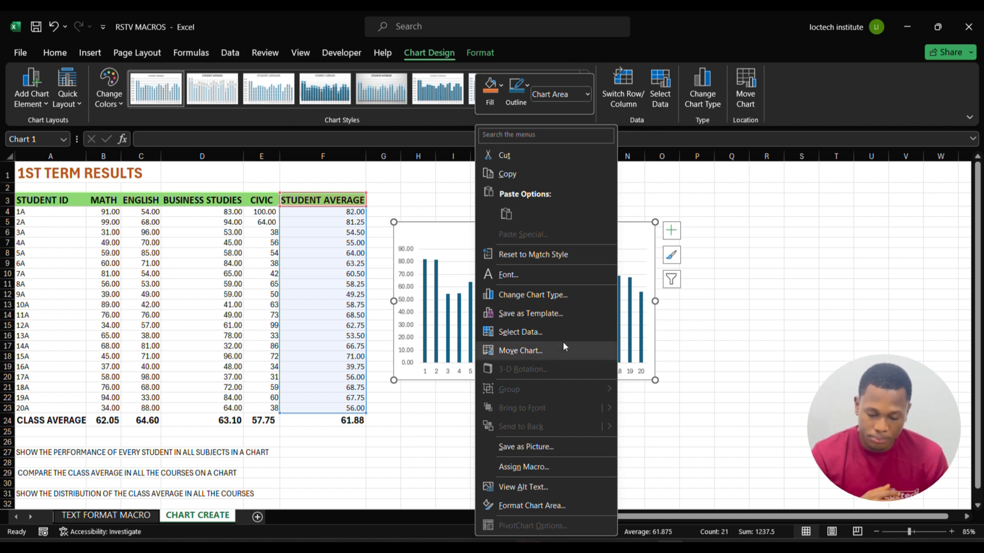
click(638, 235)
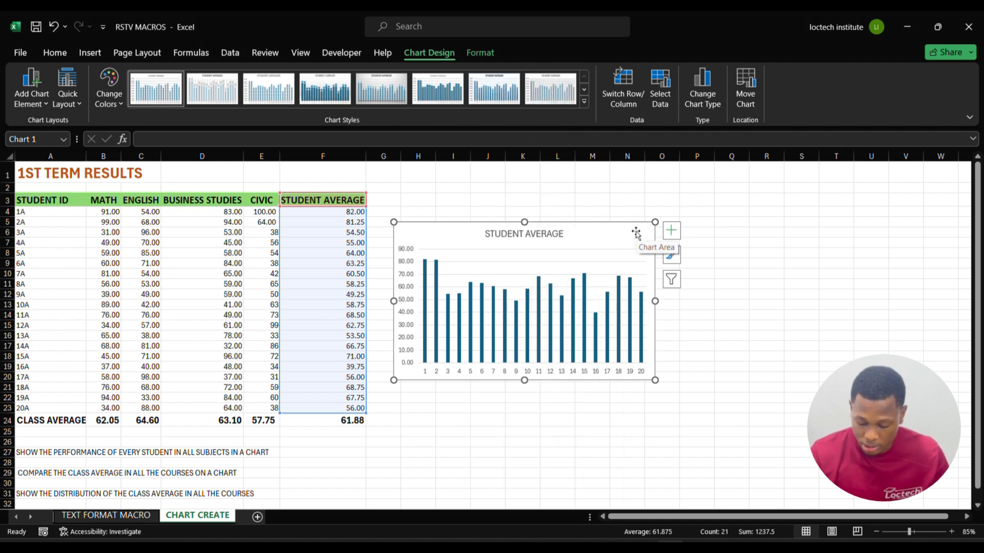
key(Delete)
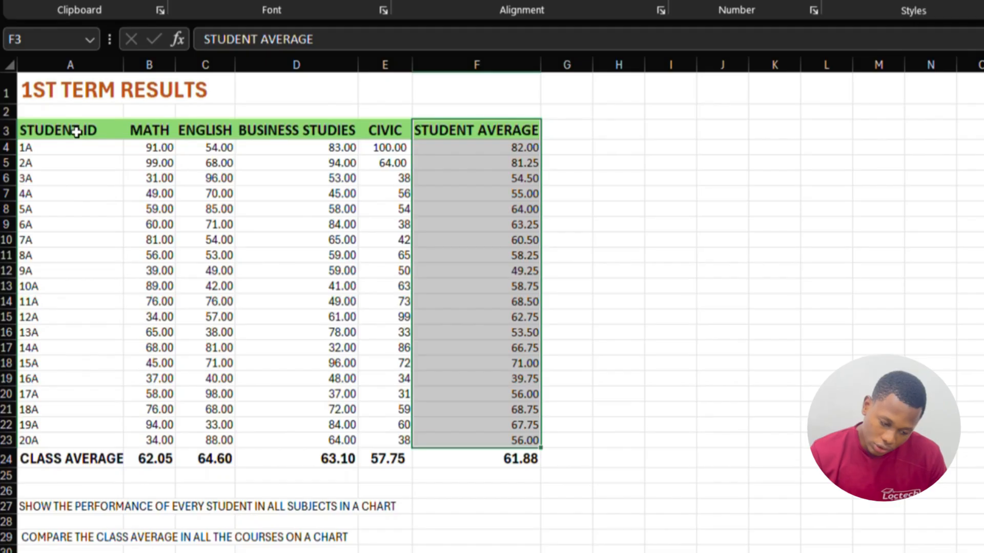
- Insert a clustered column chart of STUDENT AVERAGE by STUDENT ID for students 1A to 20A and place it beside the results table
drag(55, 200, 88, 441)
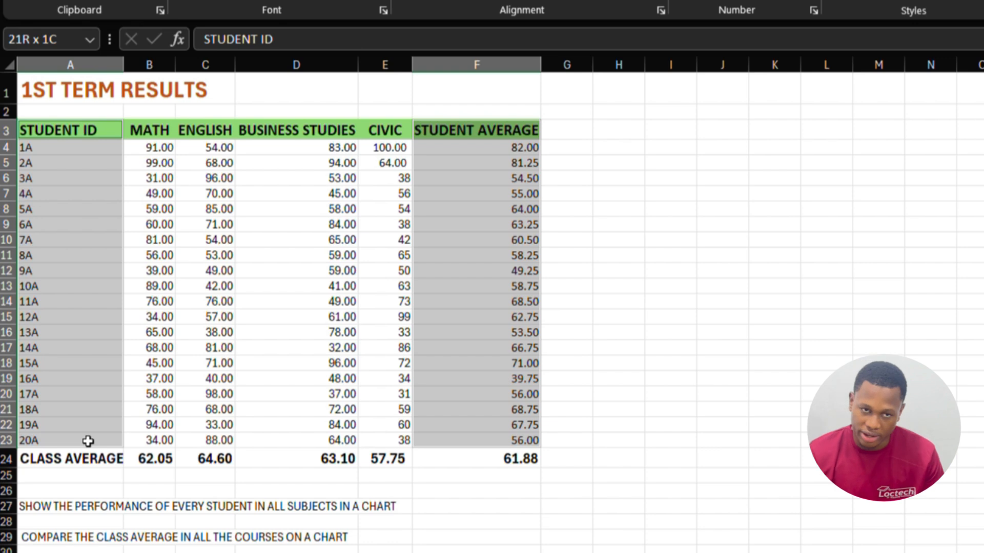
drag(88, 441, 88, 441)
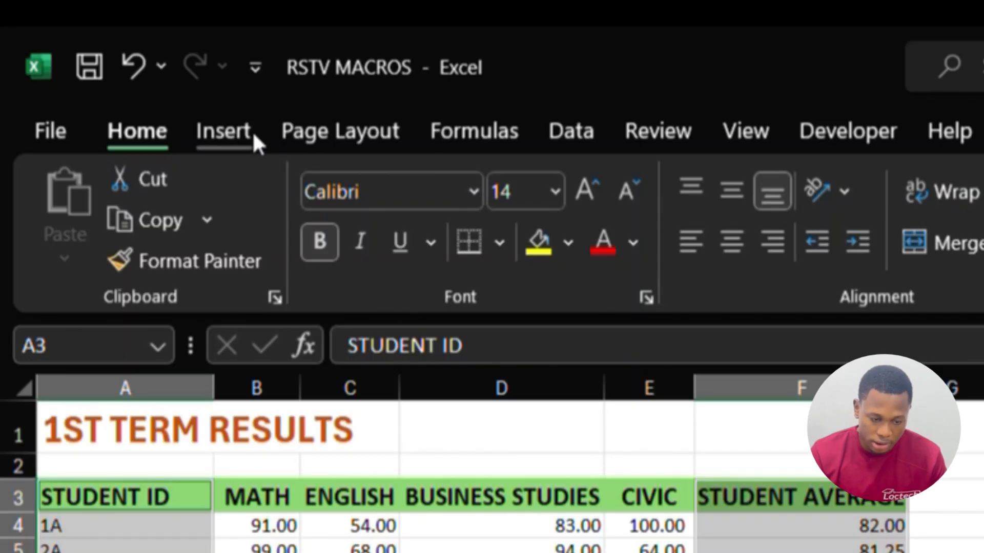
click(250, 132)
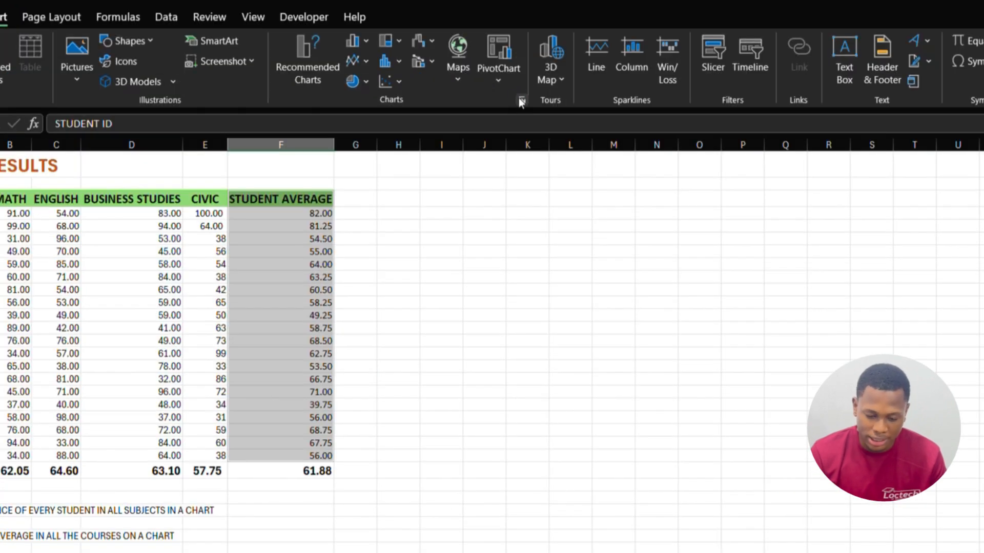
click(519, 100)
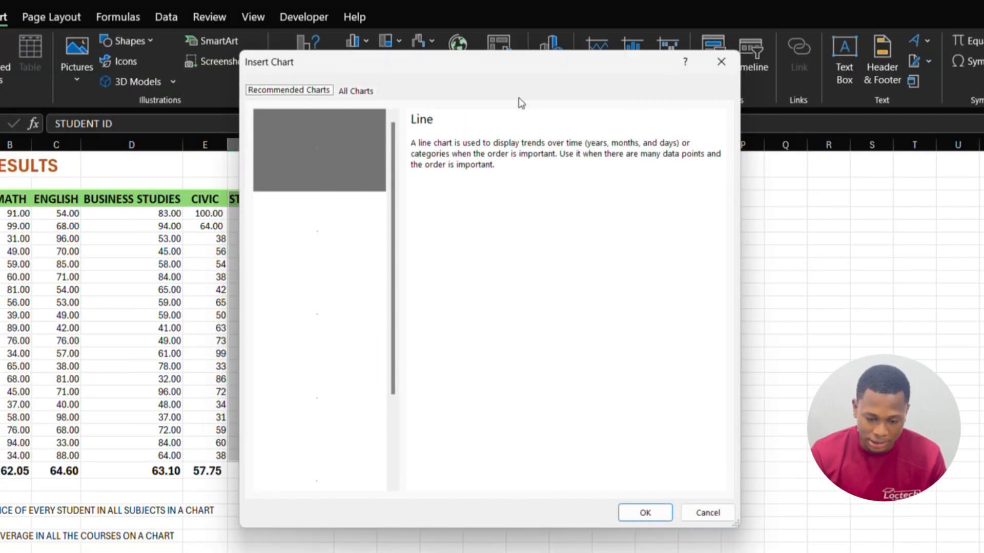
click(367, 95)
mouse_move(406, 206)
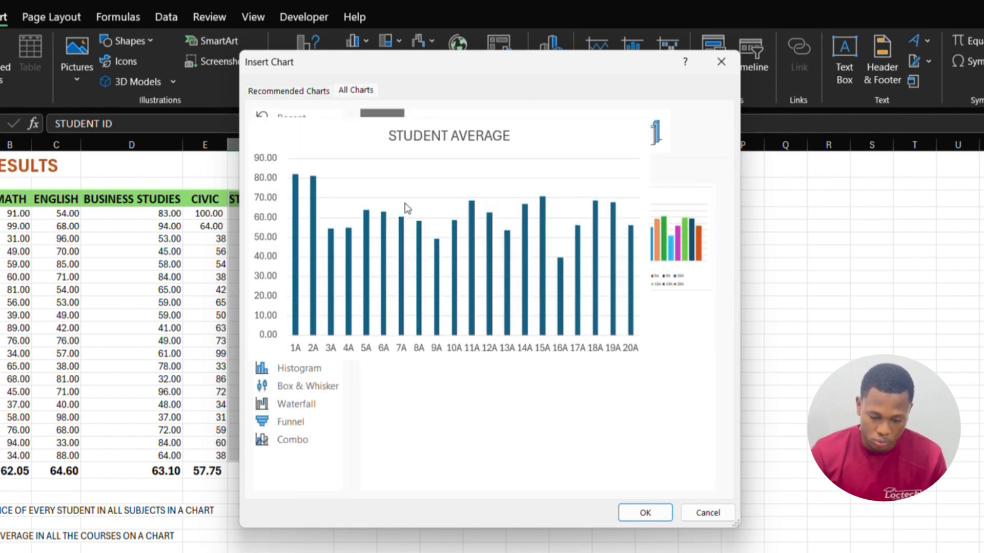
double_click(407, 206)
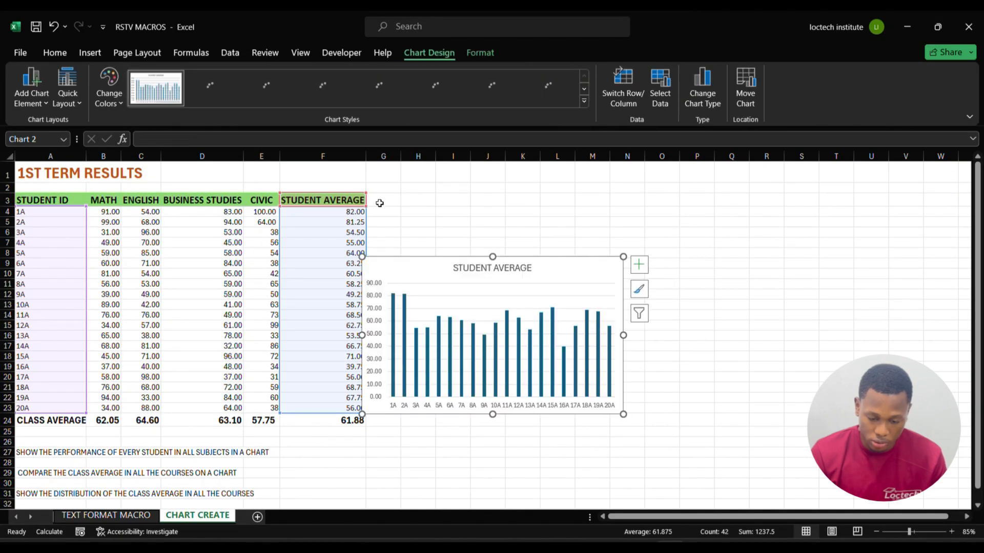
drag(403, 264, 423, 200)
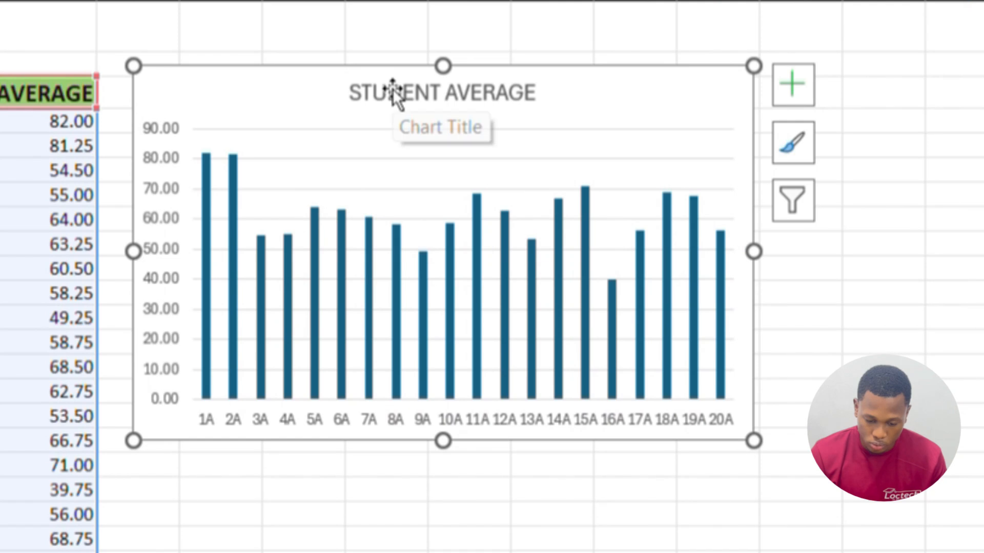
- Change the column chart's title to AVERAGE OF STUDENTS
click(489, 202)
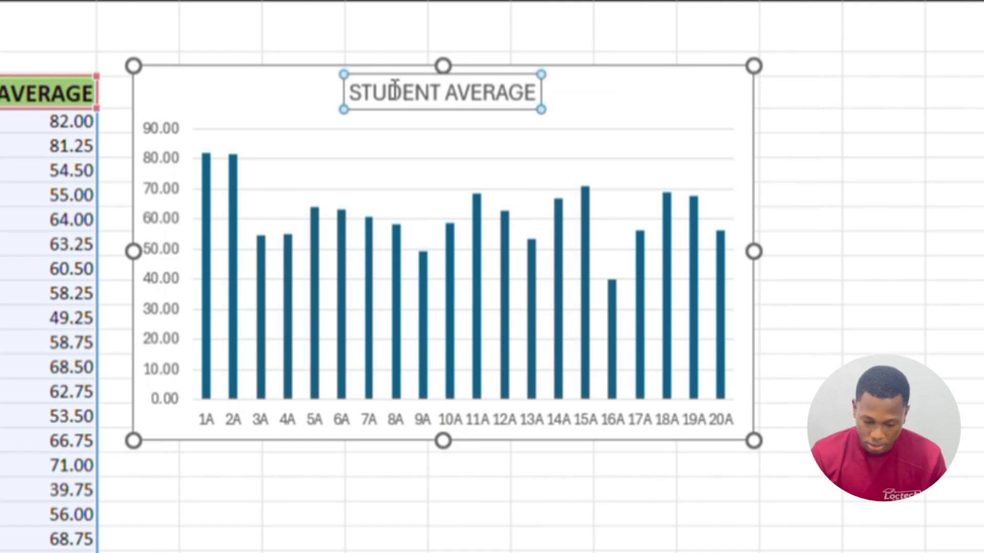
double_click(390, 91)
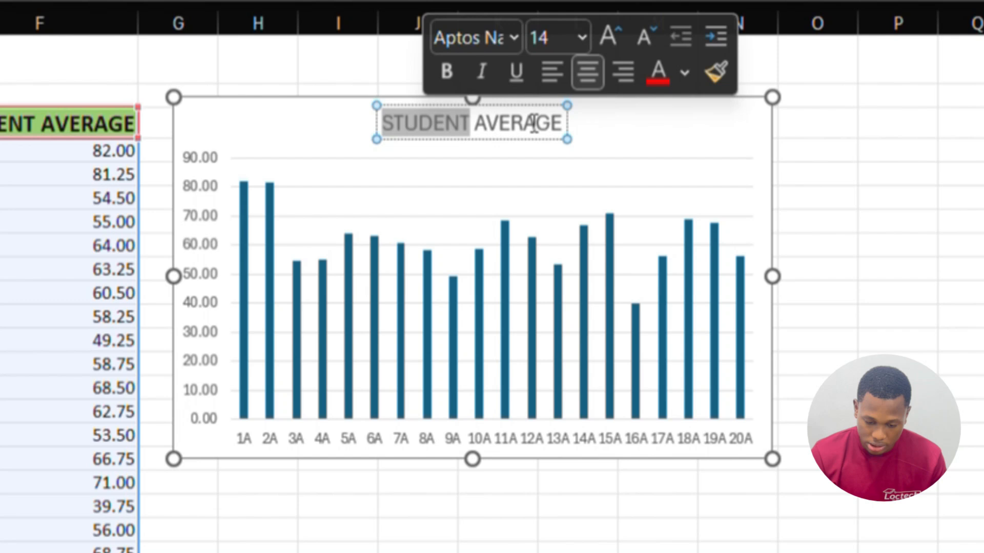
double_click(537, 199)
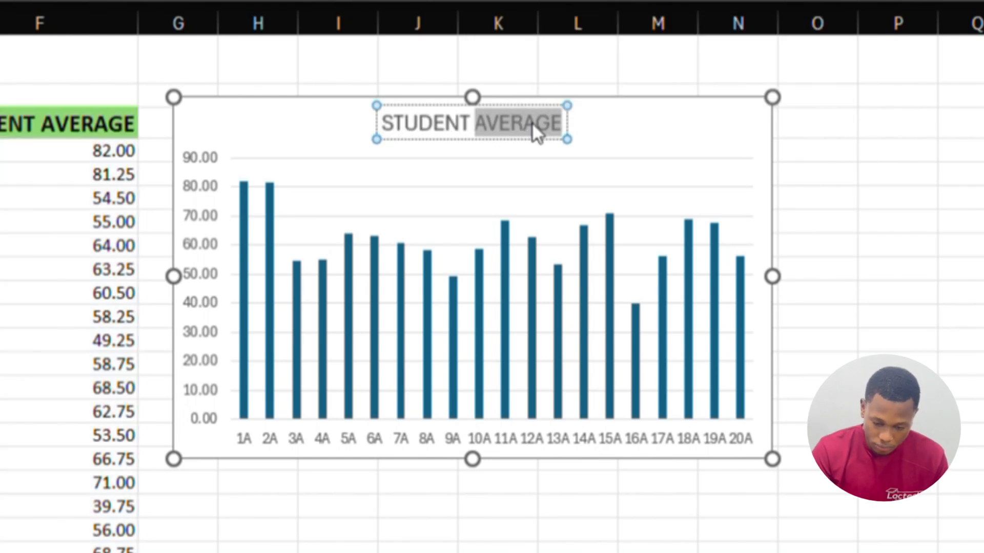
triple_click(533, 124)
text(AVERAGE IF)
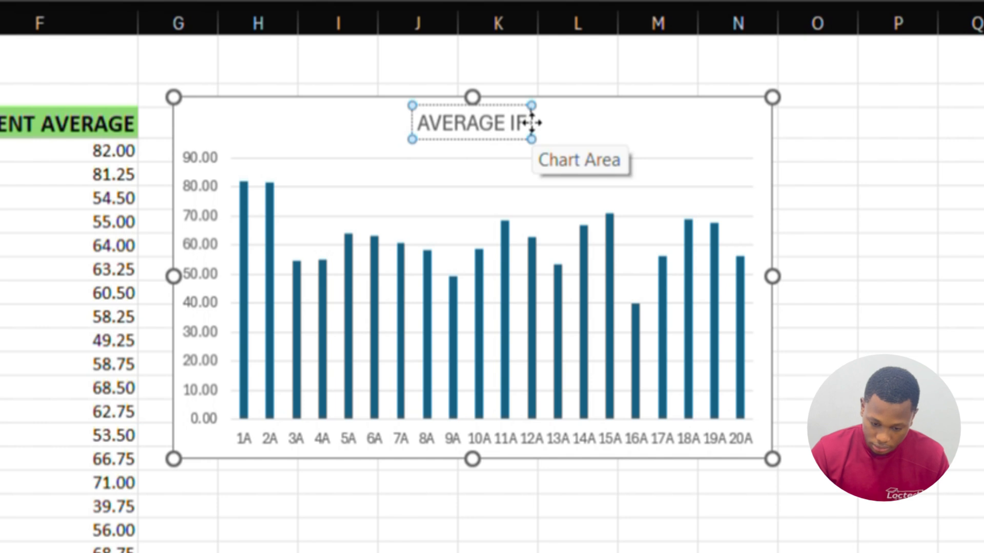
key(BackSpace)
key(BackSpace)
text(OF STUDENTS)
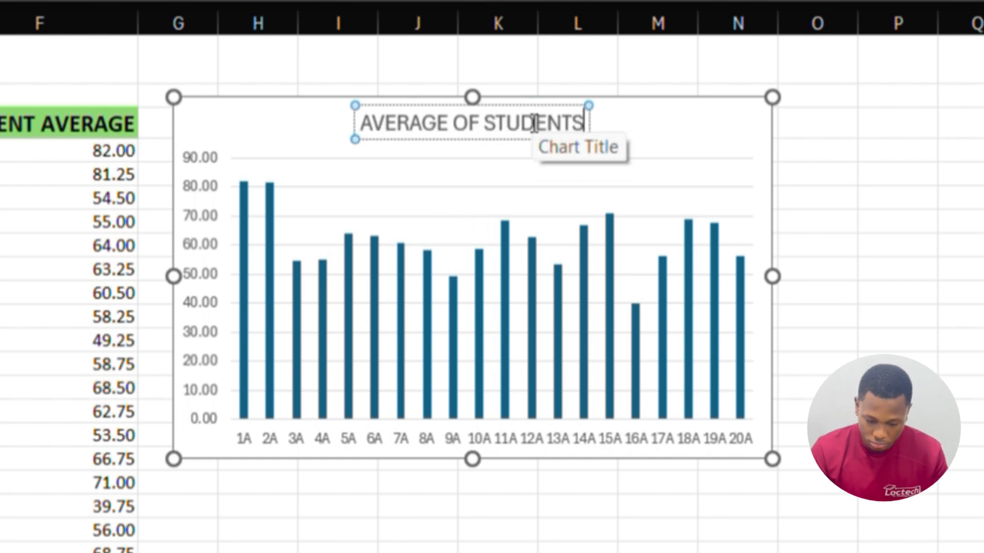
click(823, 155)
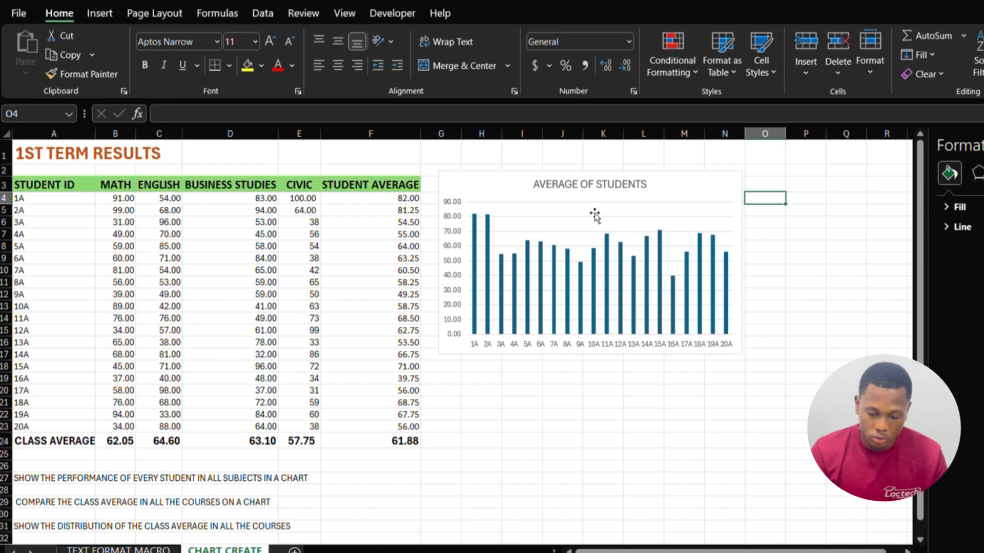
- Move the AVERAGE OF STUDENTS chart farther from the results table, starting near column M, to leave room for another chart
drag(467, 188, 469, 165)
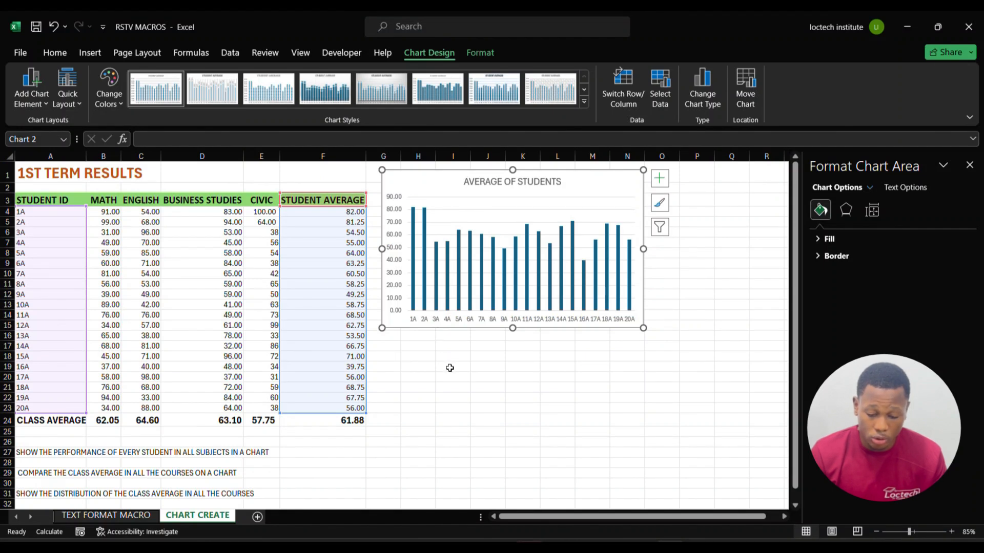
drag(431, 182, 637, 180)
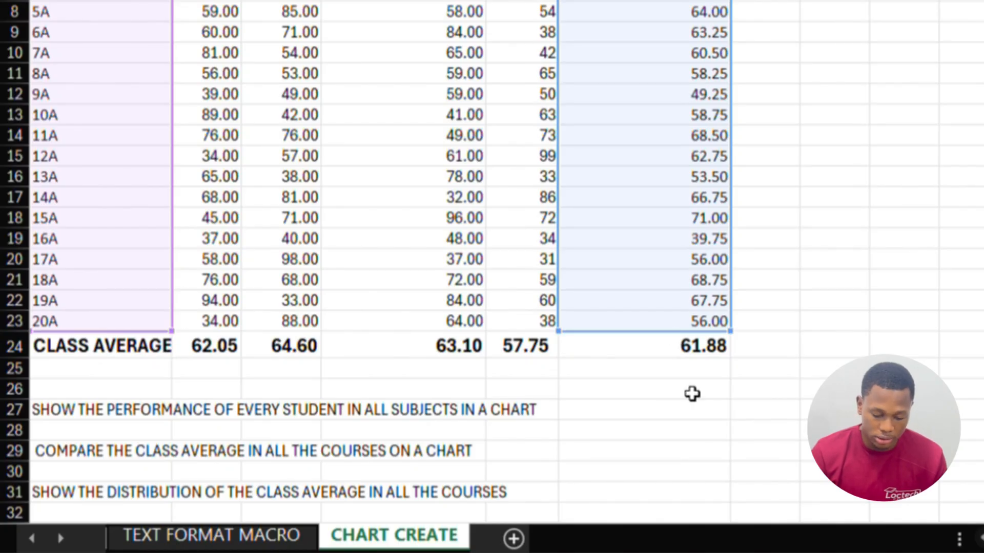
click(692, 393)
drag(115, 340, 501, 344)
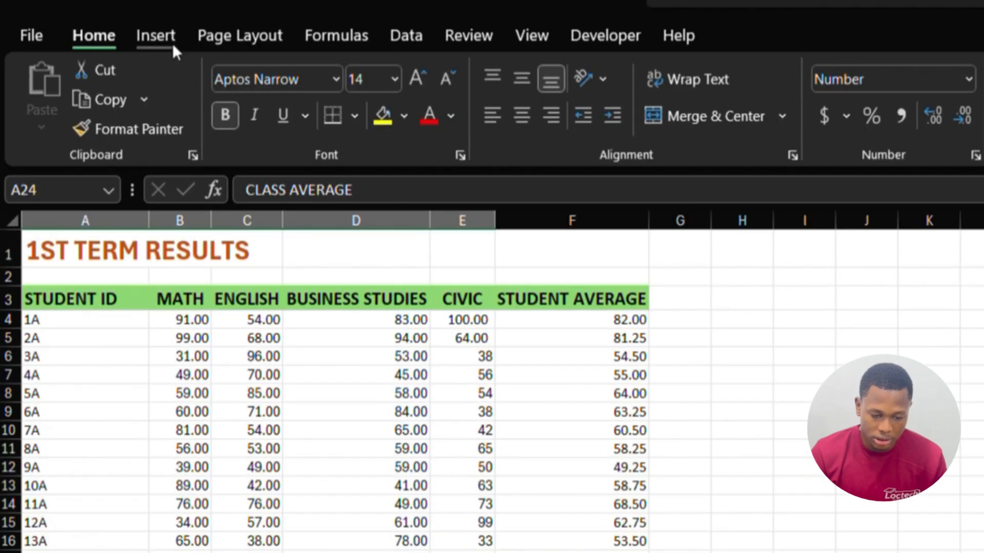
click(172, 44)
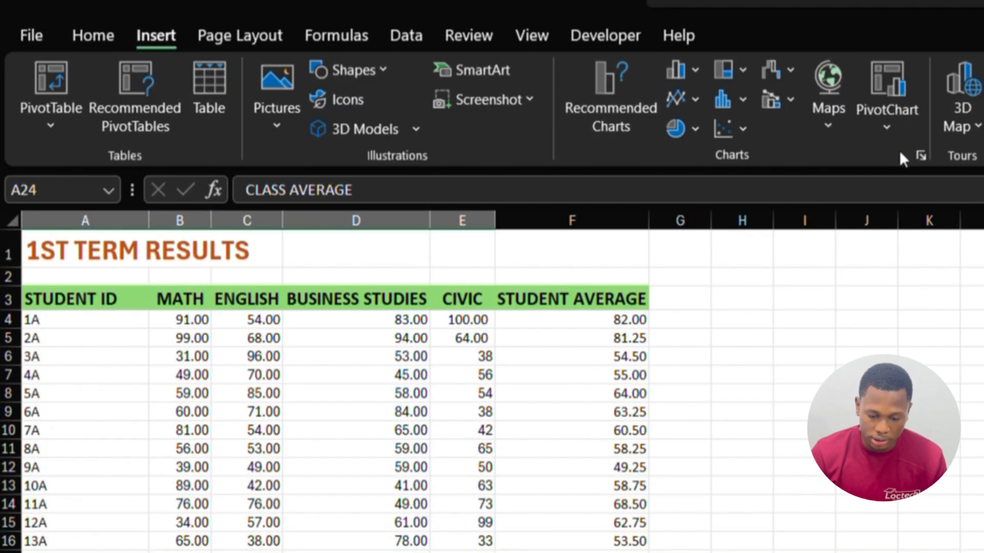
click(630, 98)
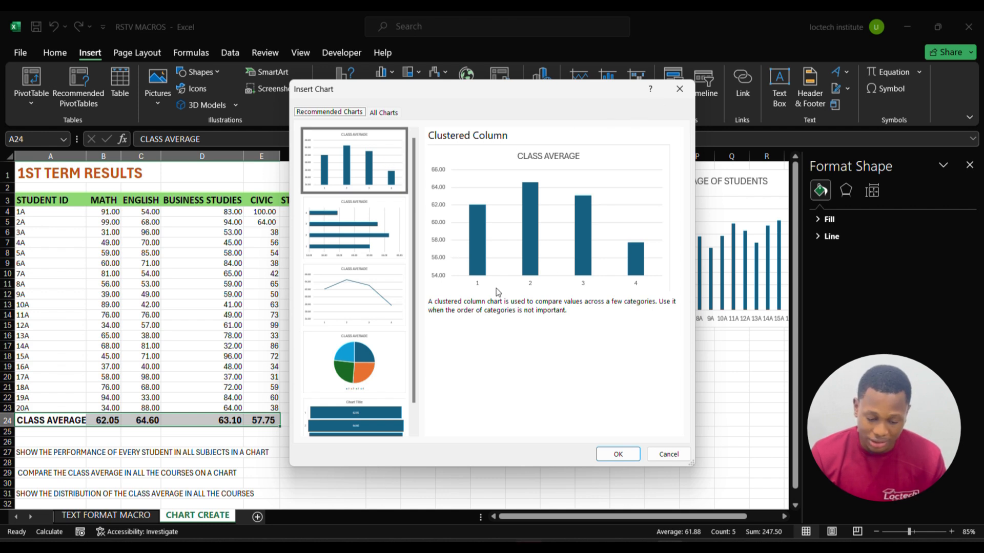
click(676, 95)
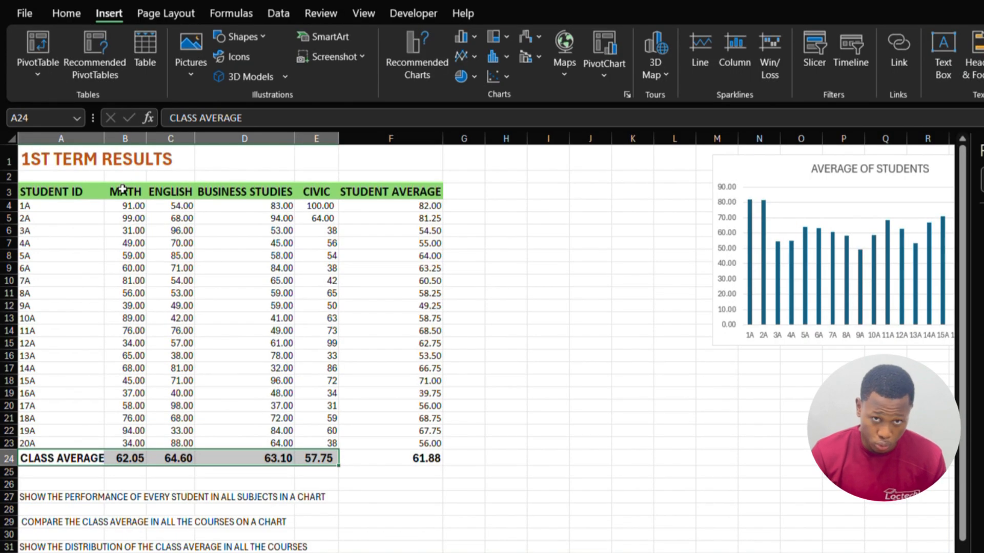
drag(123, 190, 302, 193)
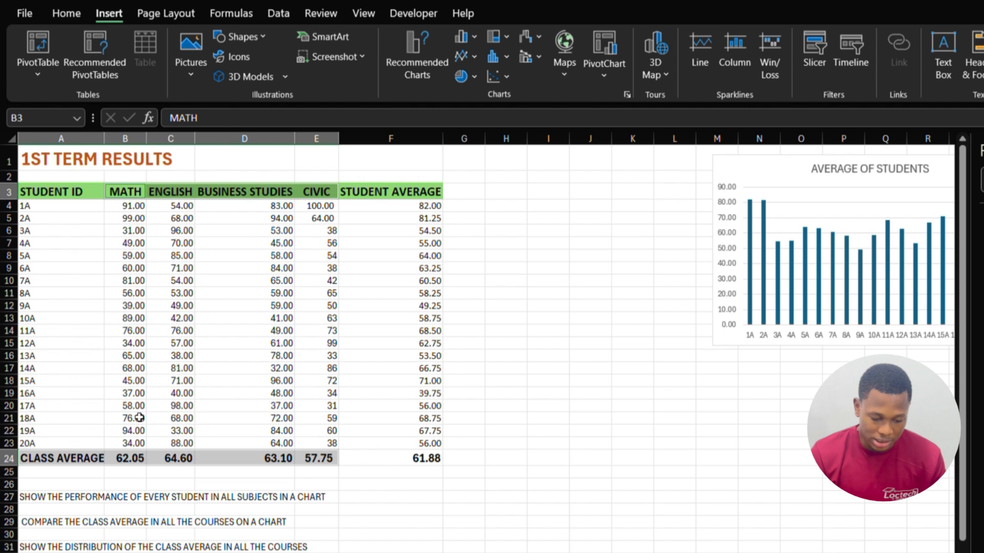
- Insert a clustered bar chart from the class averages B24:E24 and subject headers B3:E3, and place it beside the STUDENT AVERAGE column
click(128, 455)
drag(127, 455, 313, 457)
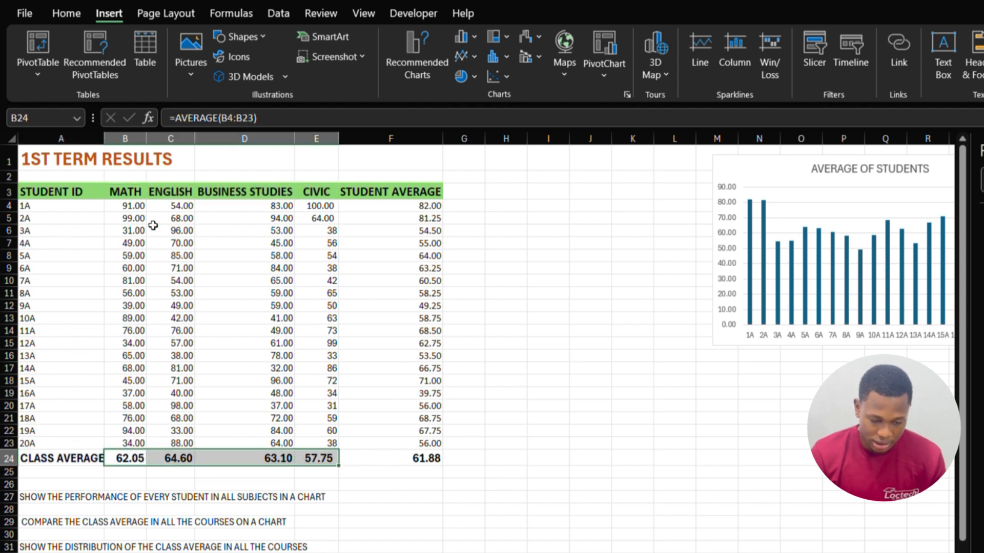
drag(133, 194, 297, 186)
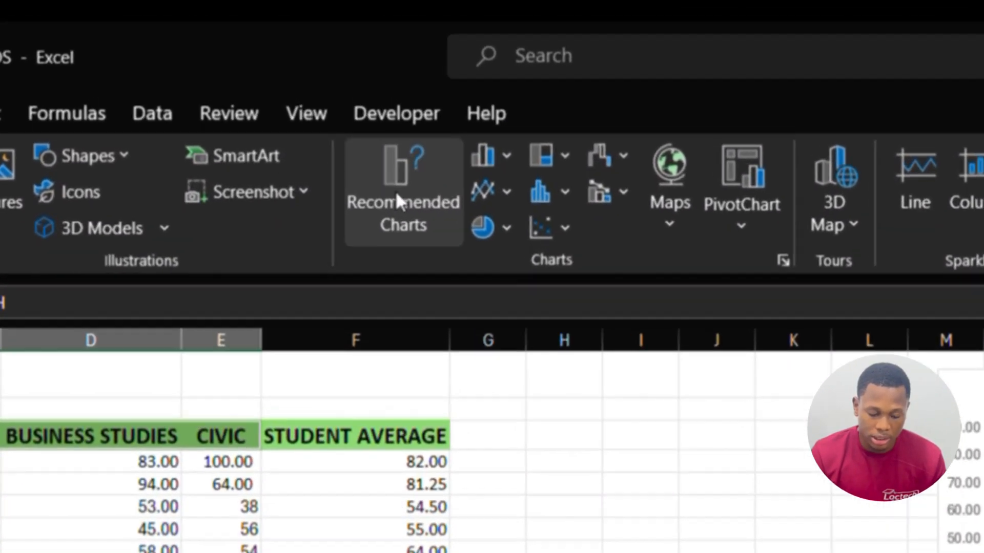
click(361, 125)
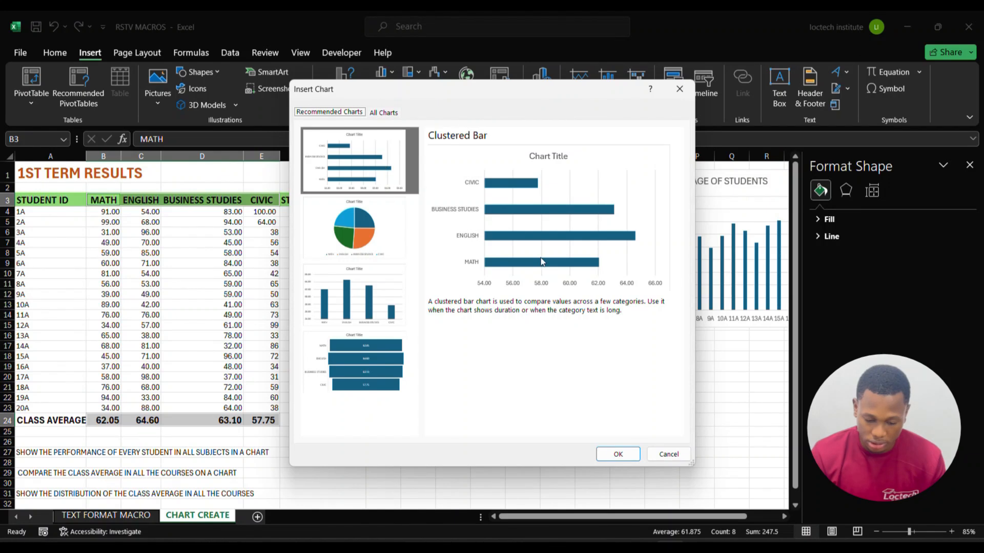
click(615, 455)
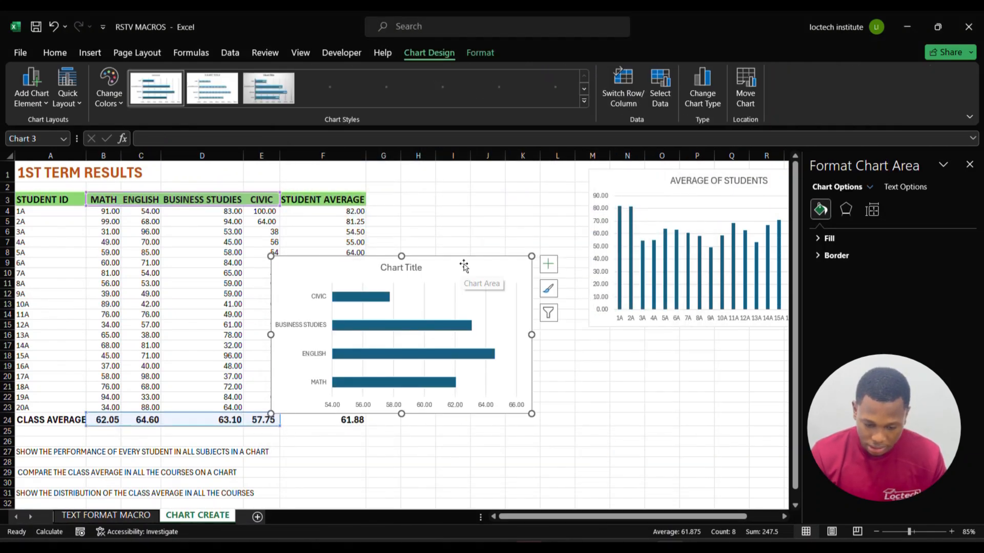
drag(463, 271, 549, 189)
- Replace the clustered bar chart's placeholder title with CLASS AVERAGE and deselect the chart
click(499, 189)
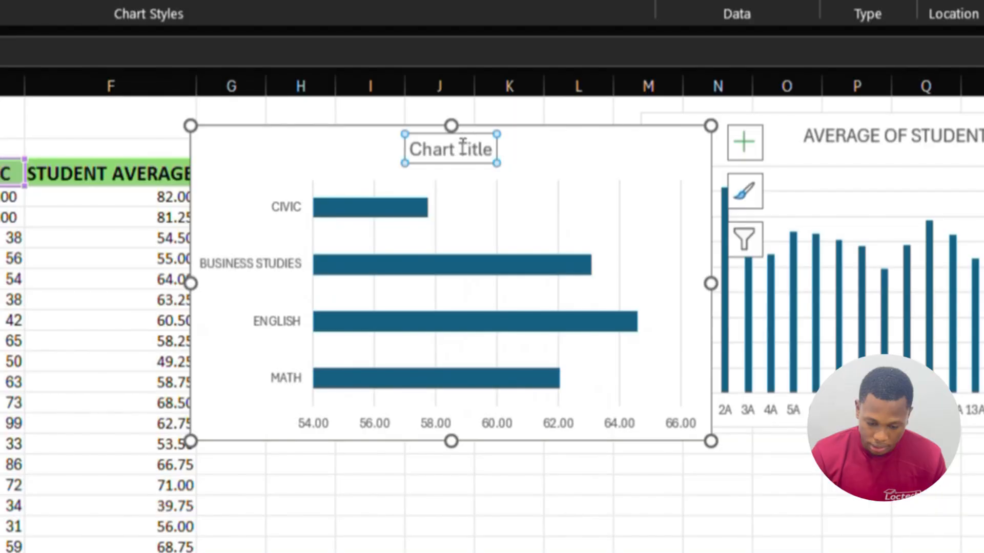
double_click(493, 187)
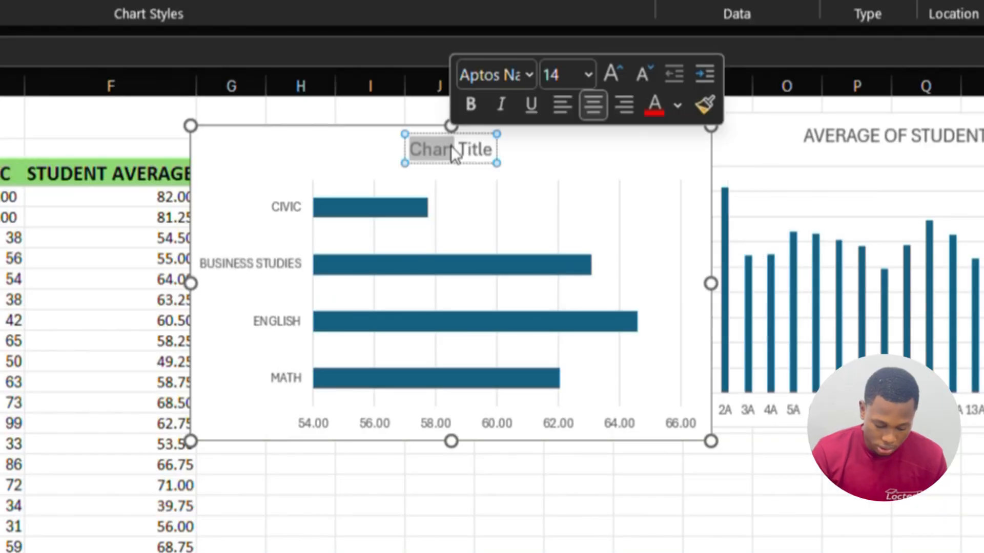
key(ctrl+a)
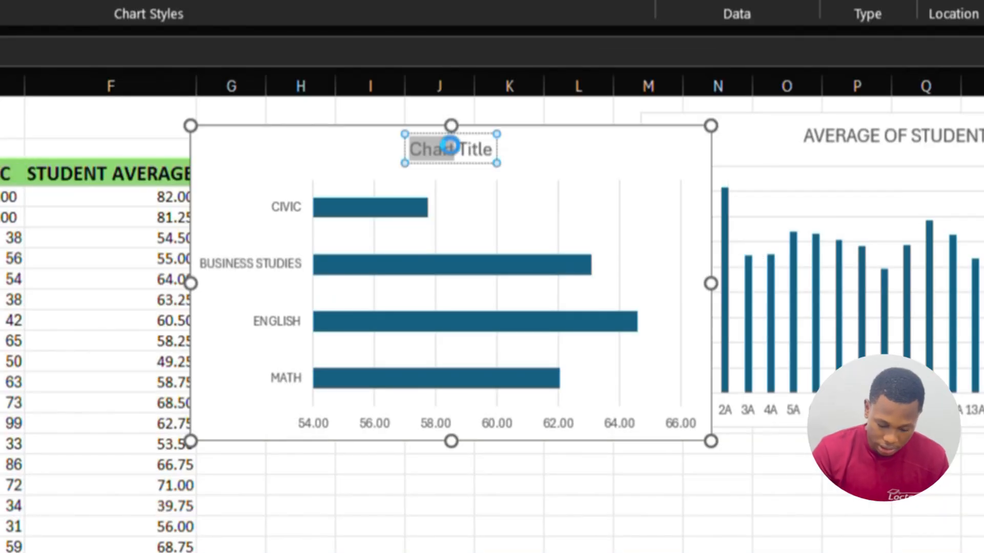
text(C)
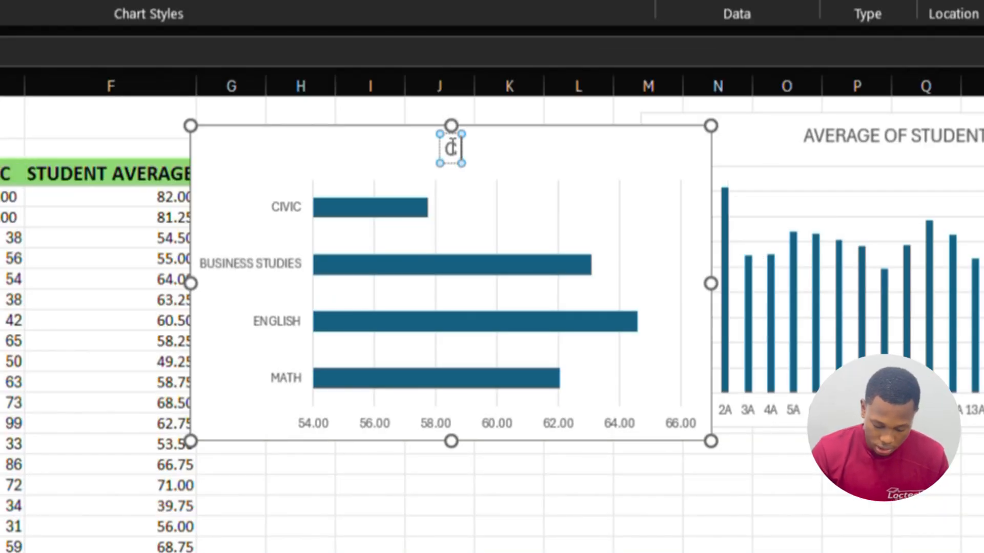
text(LASS AVERAGE)
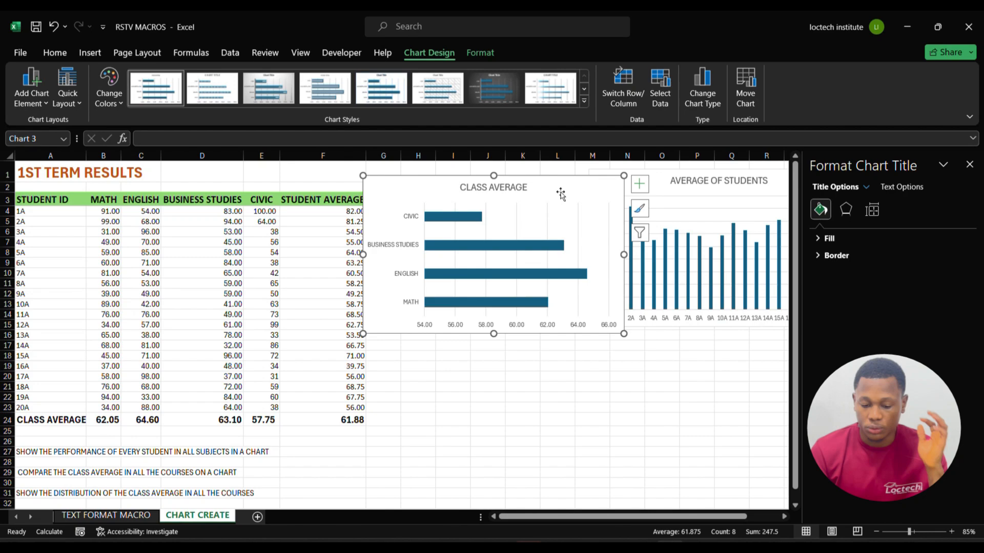
click(585, 163)
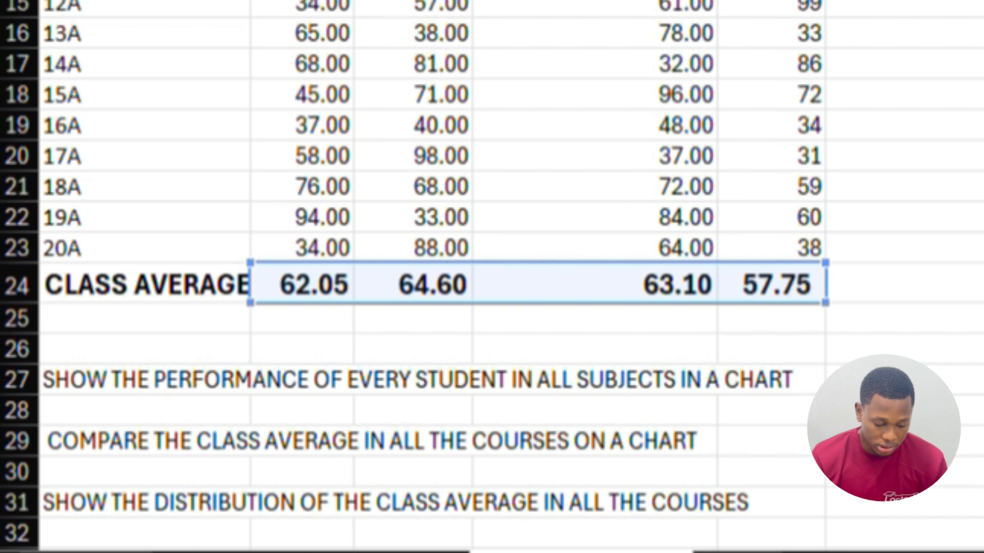
click(522, 386)
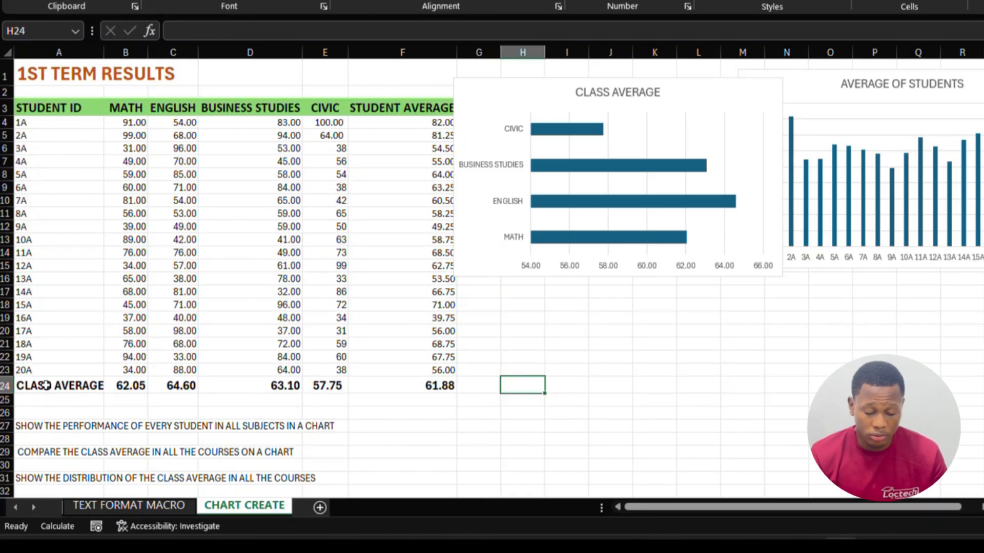
- Insert a 3-D pie chart of the class averages for MATH, ENGLISH, BUSINESS STUDIES and CIVIC, and place it below the bar chart
drag(45, 385, 306, 388)
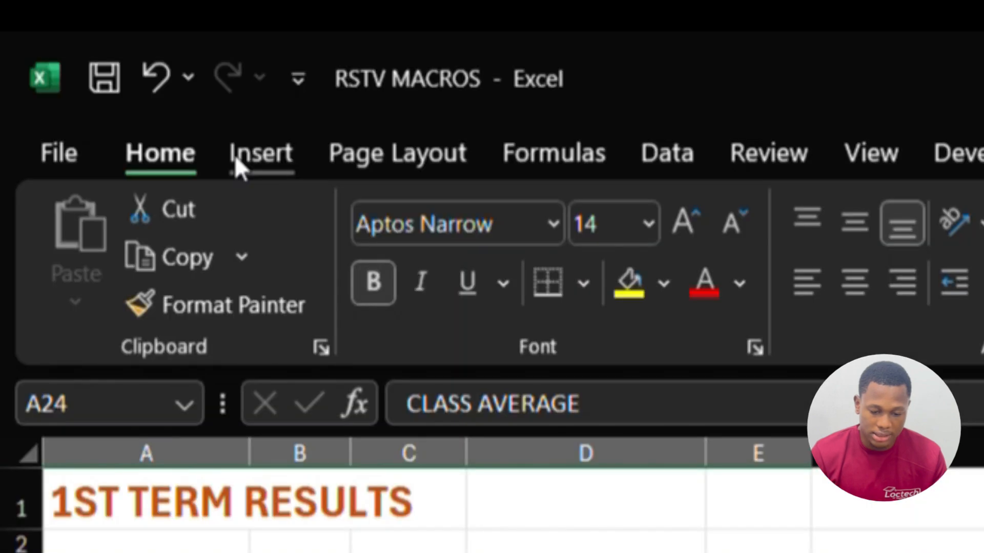
click(82, 58)
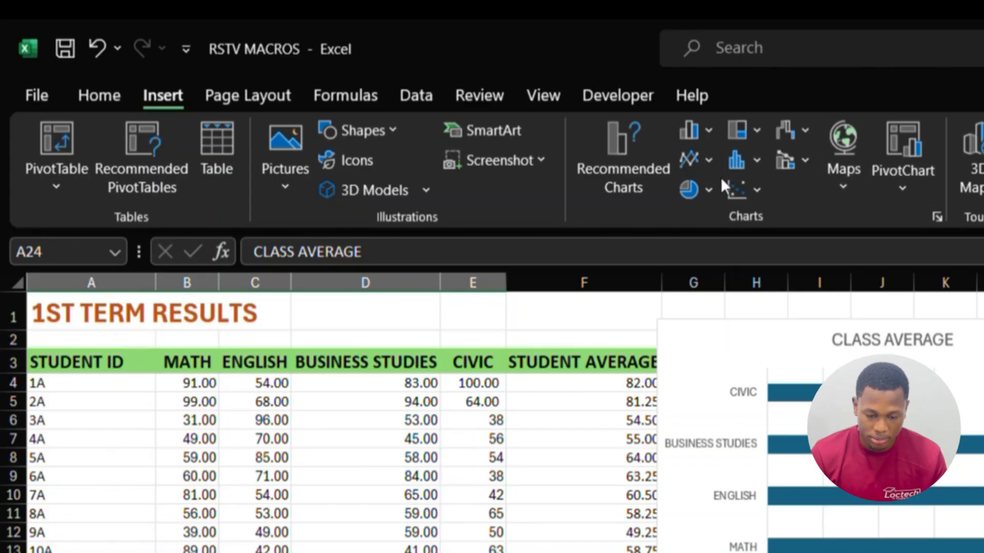
click(691, 187)
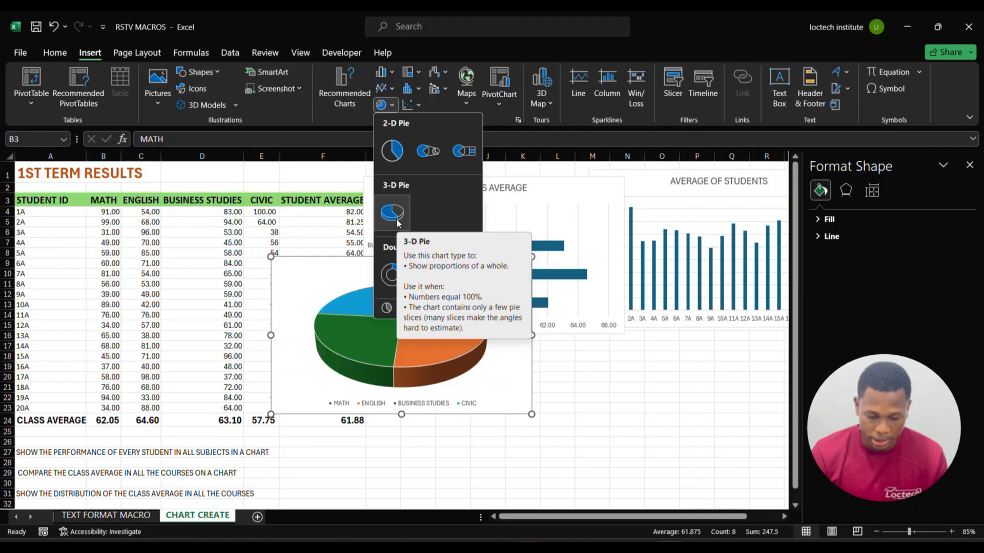
click(397, 212)
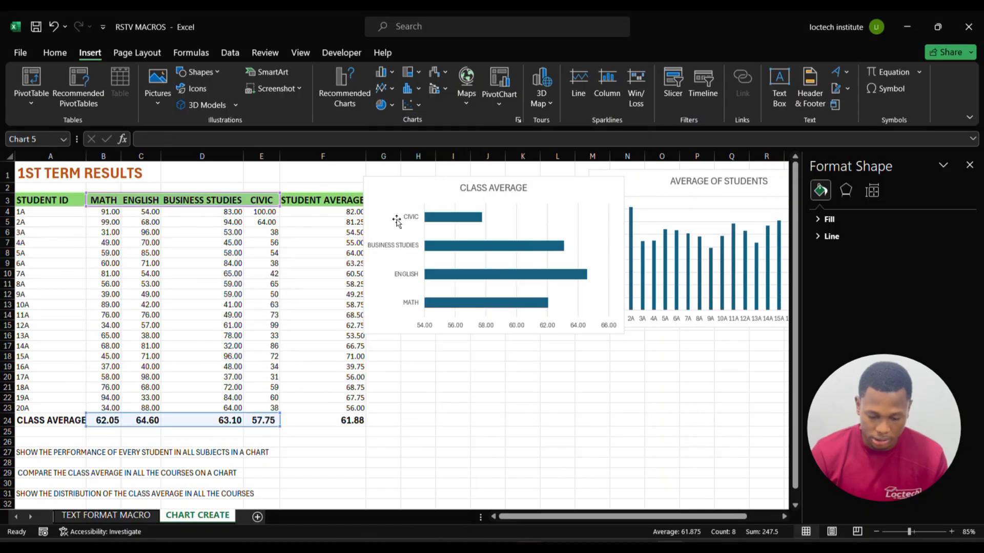
drag(450, 268, 551, 363)
- Replace the 3-D pie chart's placeholder title with text beginning CASS
click(513, 363)
double_click(513, 365)
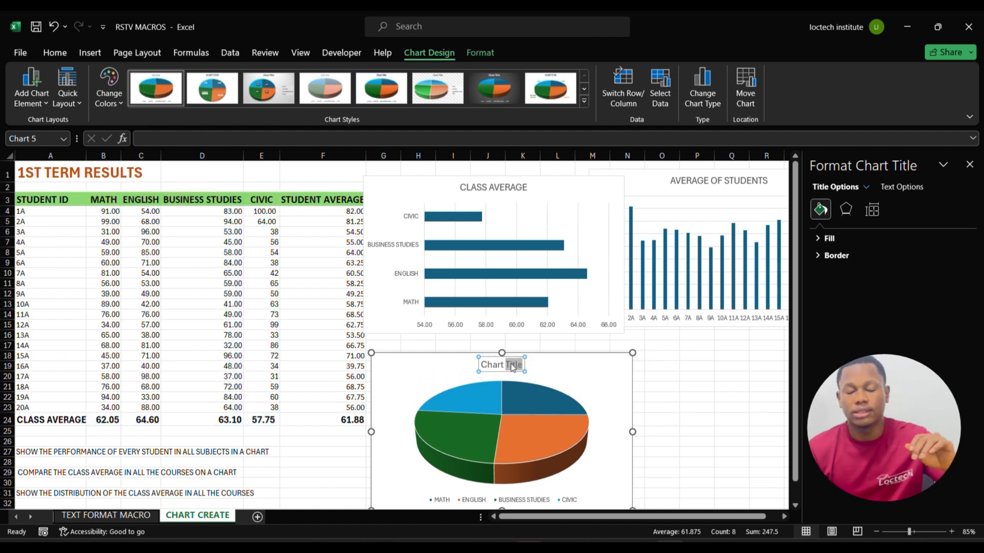
key(ctrl+a)
text(CA)
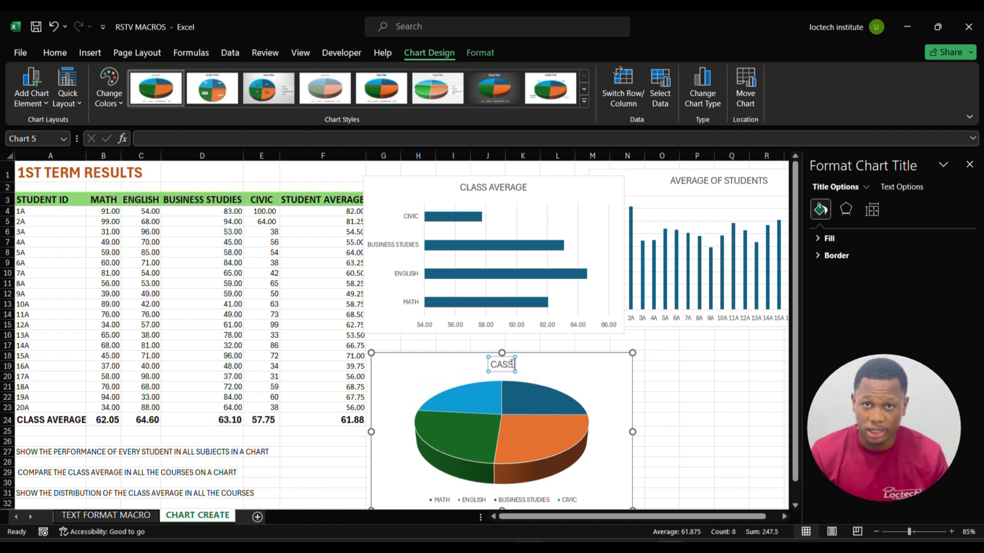